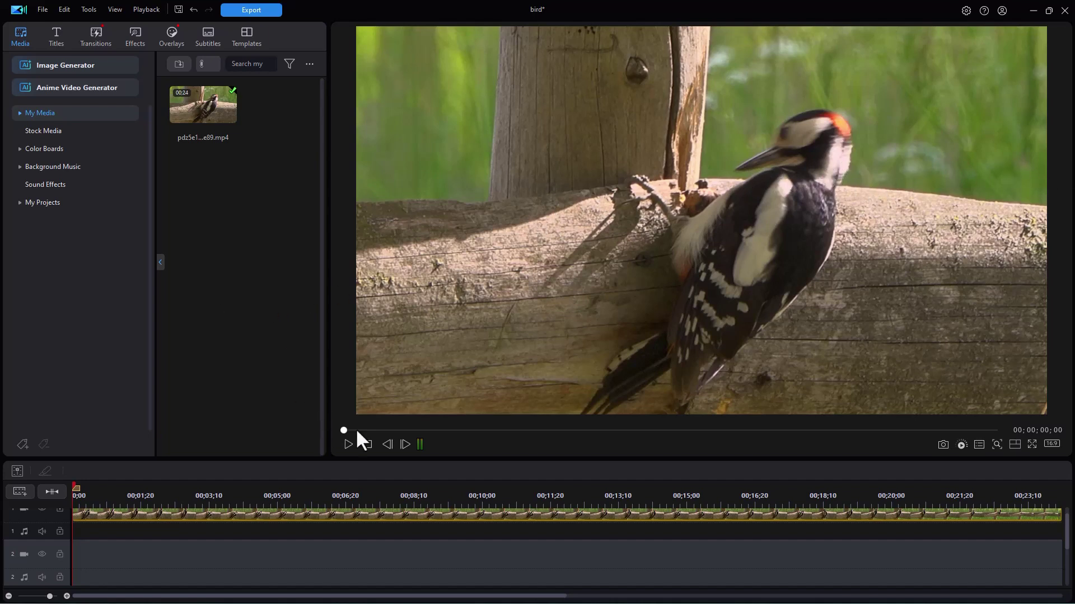
# - Play and pause the woodpecker clip, then scrub back to an earlier point
pyautogui.click(347, 442)
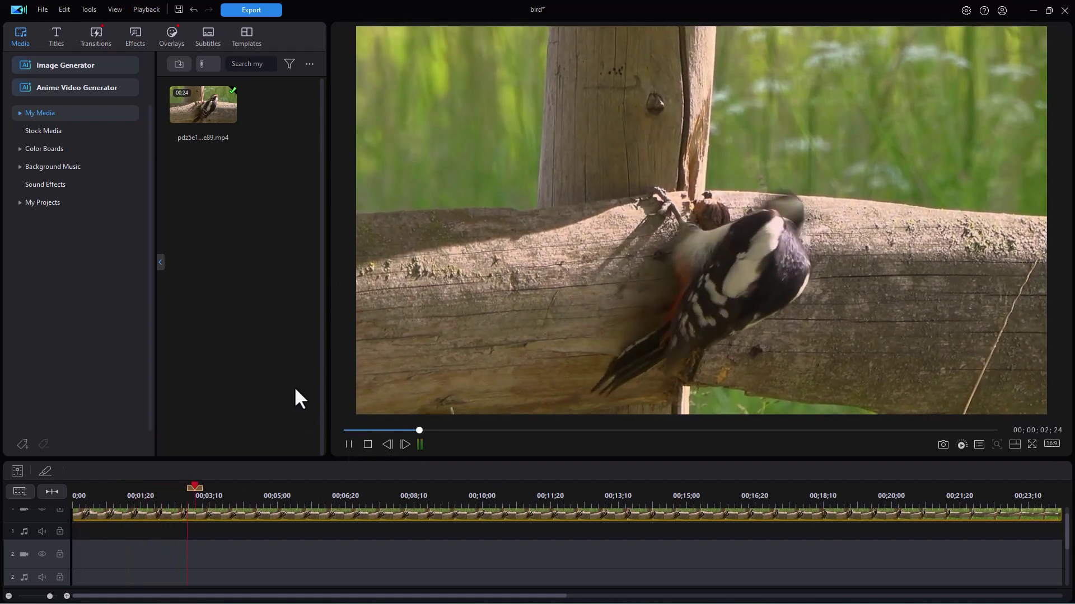
pyautogui.click(347, 442)
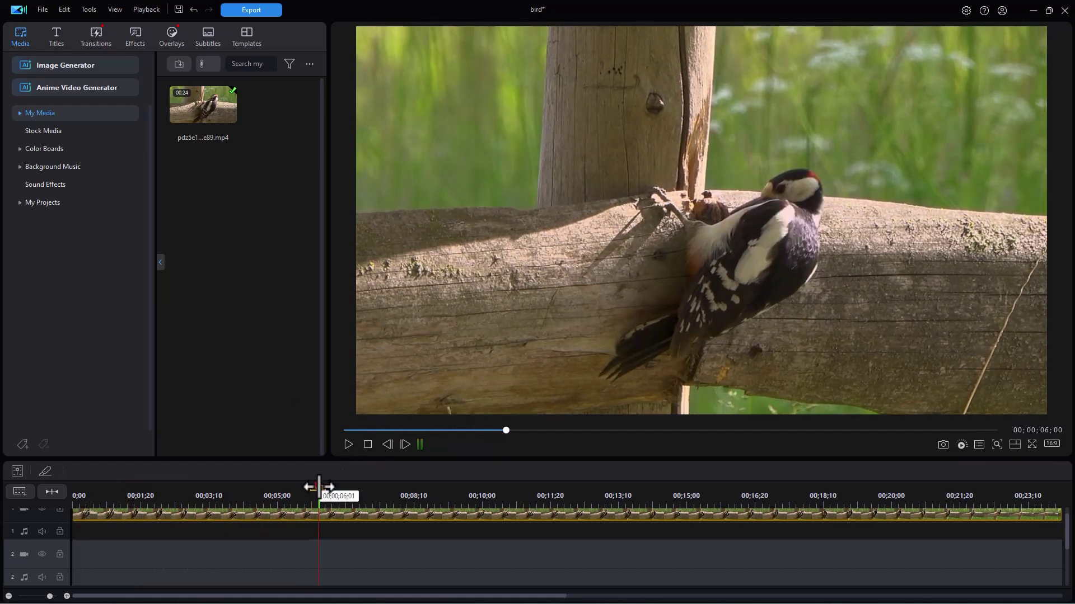
pyautogui.moveTo(317, 488); pyautogui.dragTo(101, 482)
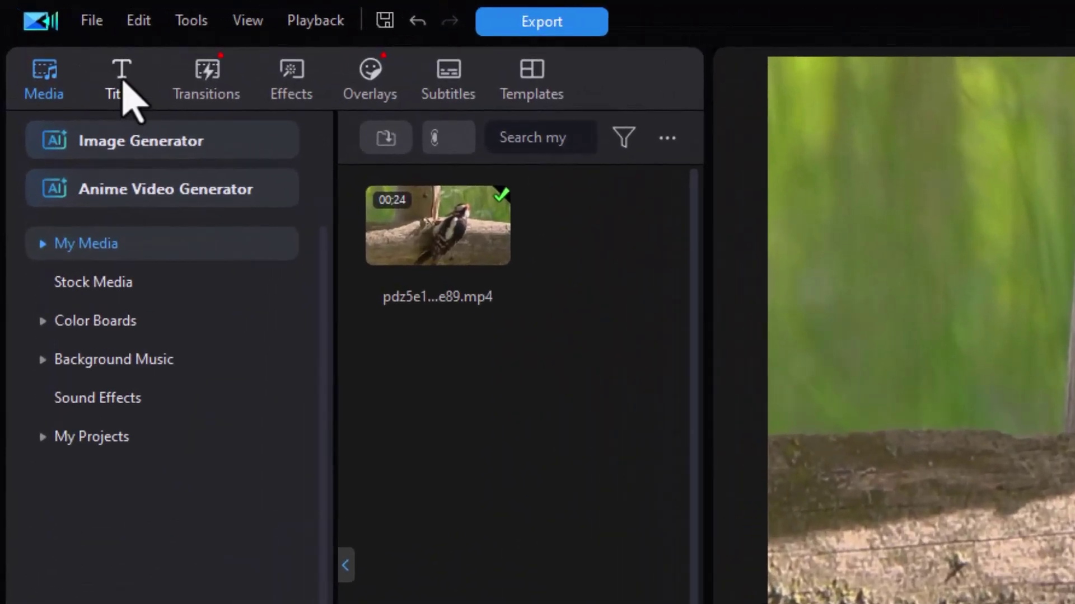
# - Browse My Favorites and Custom titles, preview 3fly2, then show the Plain Text titles
pyautogui.click(120, 81)
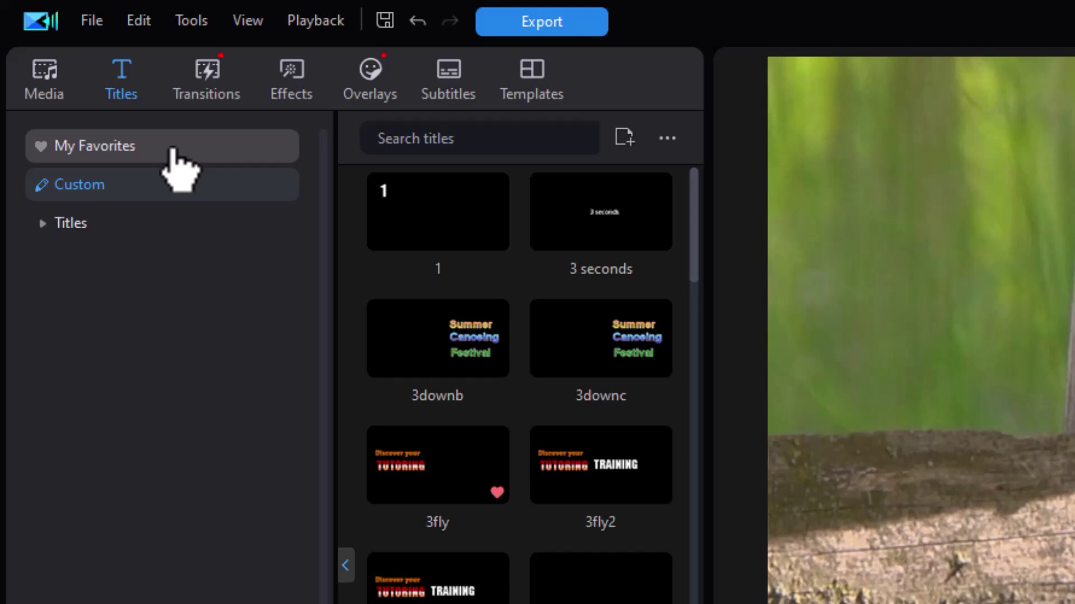
pyautogui.click(171, 151)
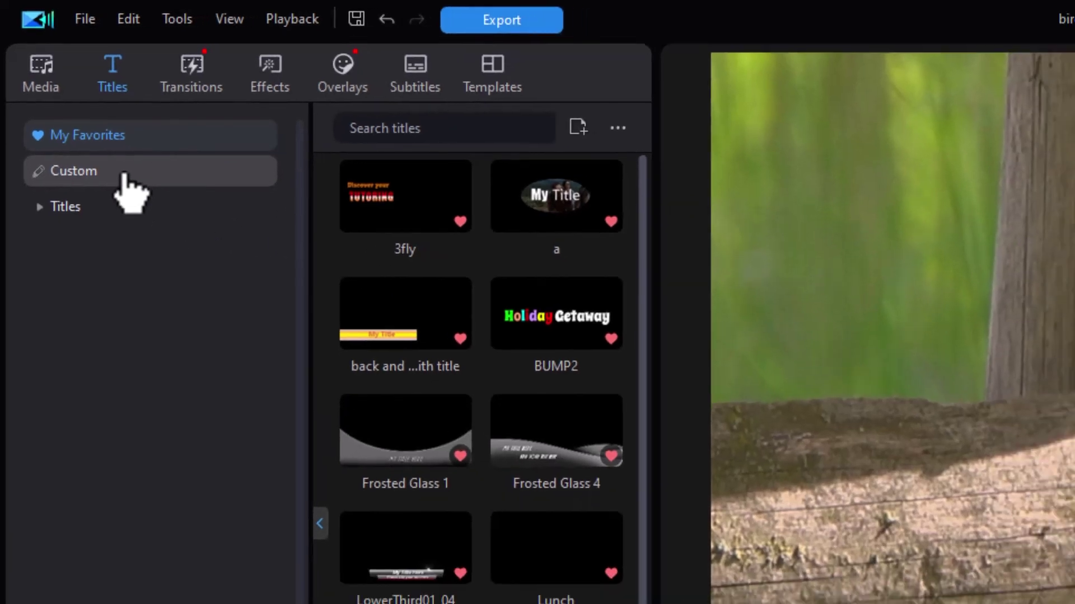
pyautogui.click(123, 174)
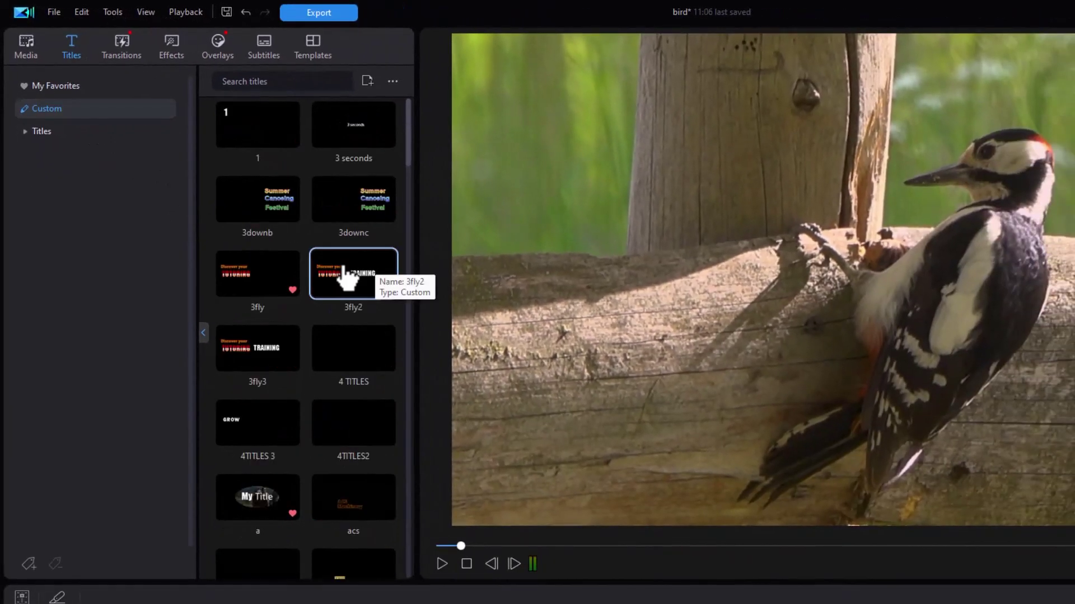
pyautogui.click(346, 279)
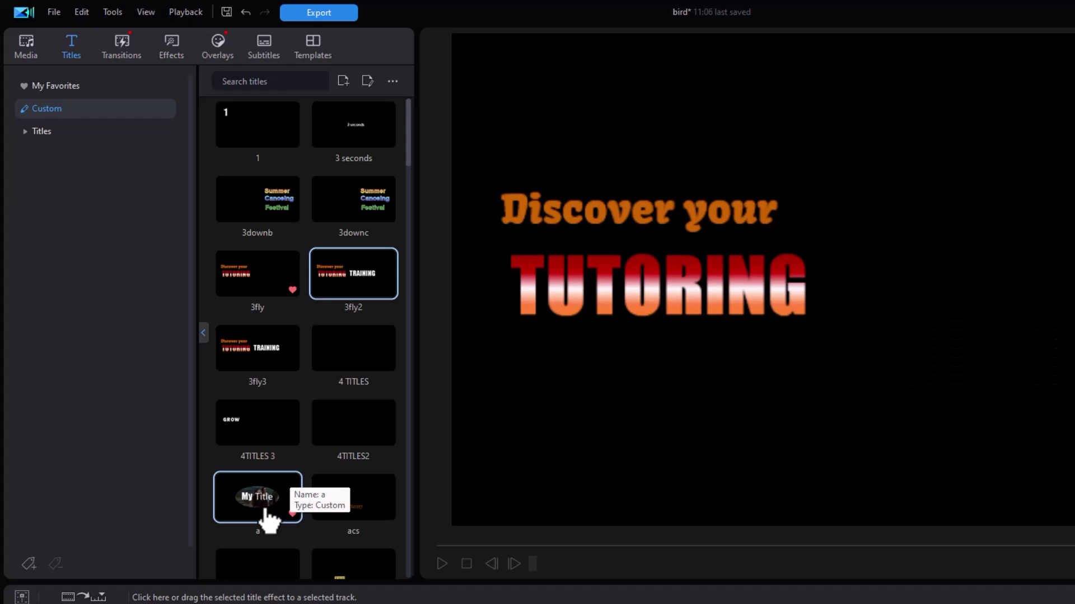
pyautogui.click(54, 132)
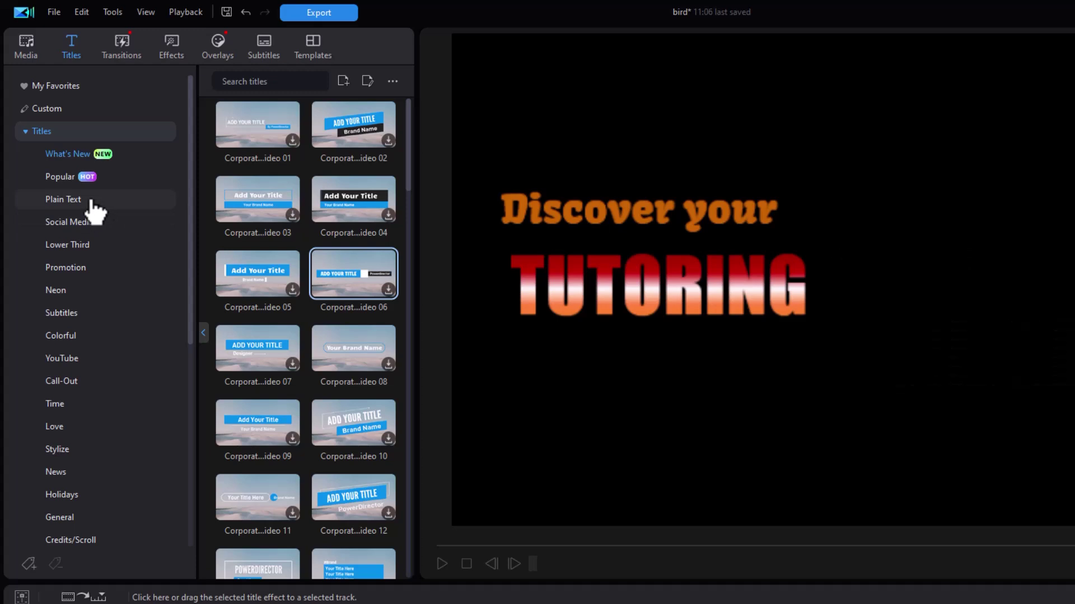
pyautogui.click(91, 202)
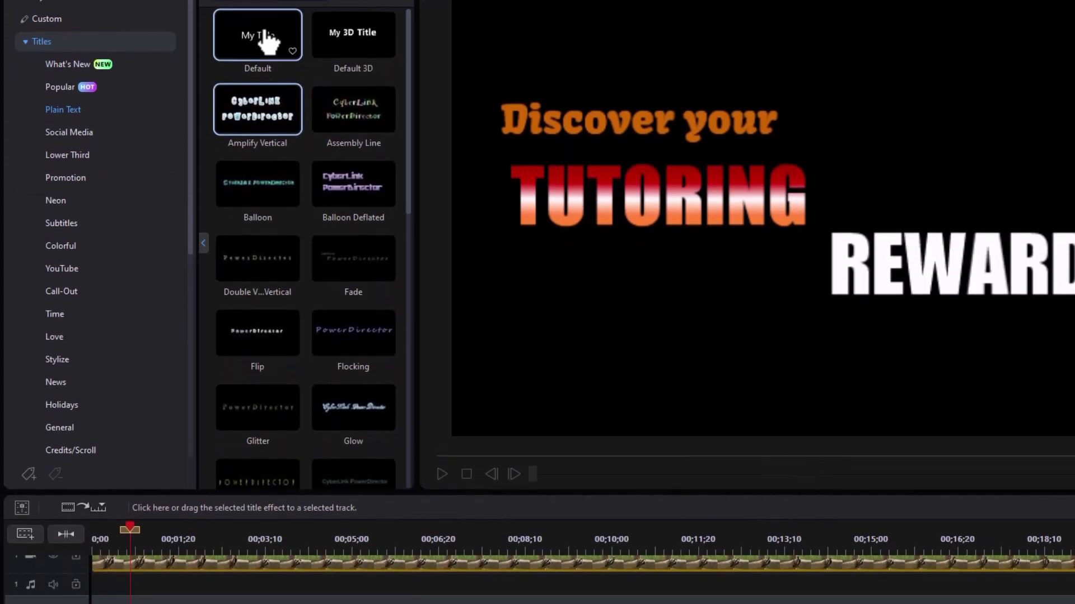
# - Place the Default title on track 2 over the woodpecker and open it for editing
pyautogui.moveTo(264, 128); pyautogui.dragTo(118, 603)
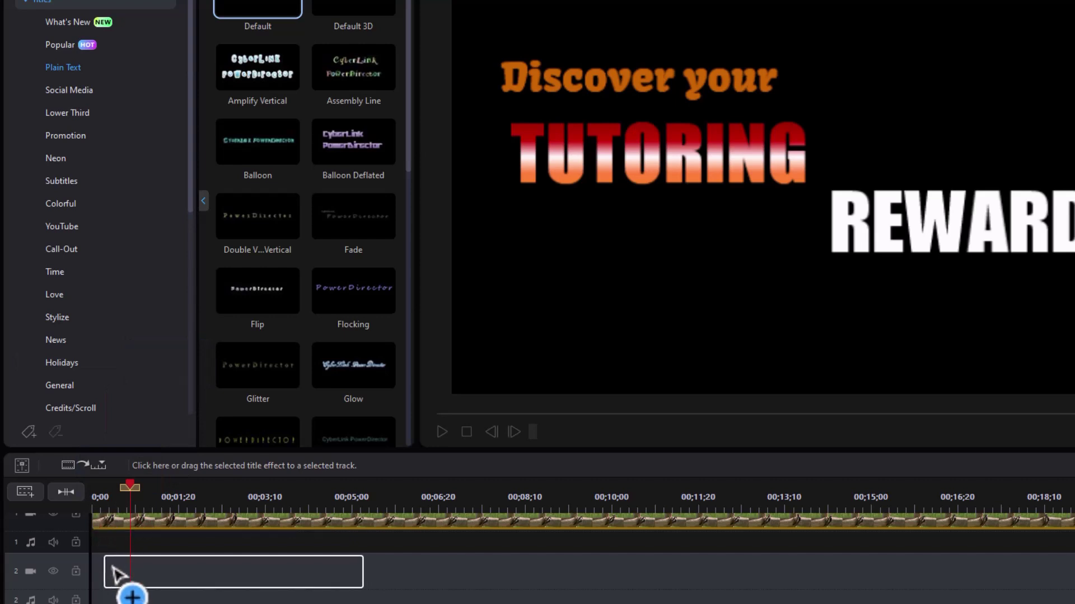
pyautogui.moveTo(113, 567)
pyautogui.mouseDown()
pyautogui.moveTo(84, 571)
pyautogui.moveTo(109, 573)
pyautogui.mouseUp()
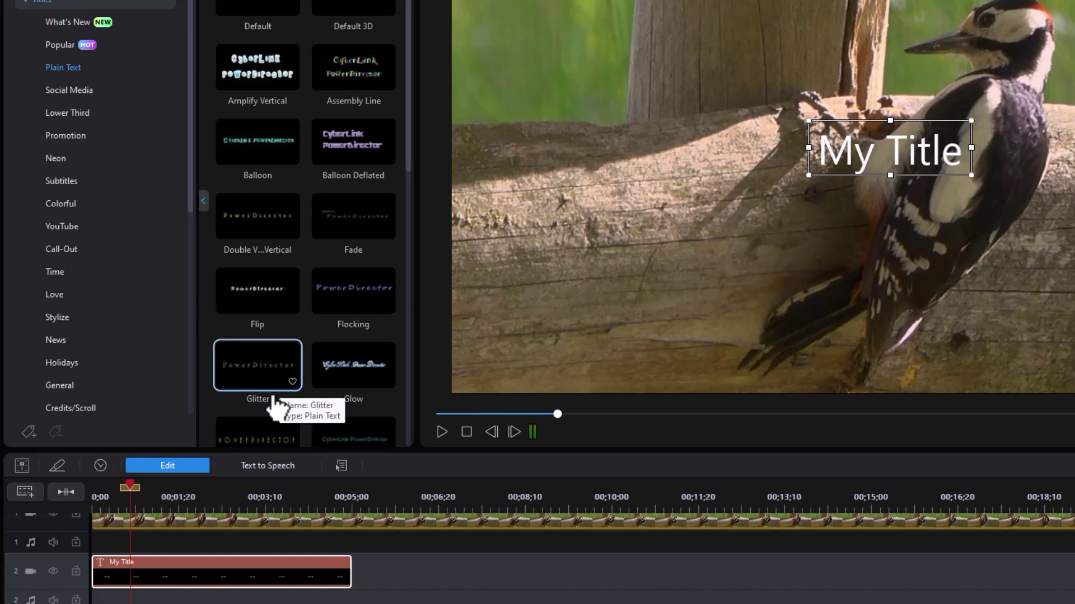
pyautogui.click(184, 463)
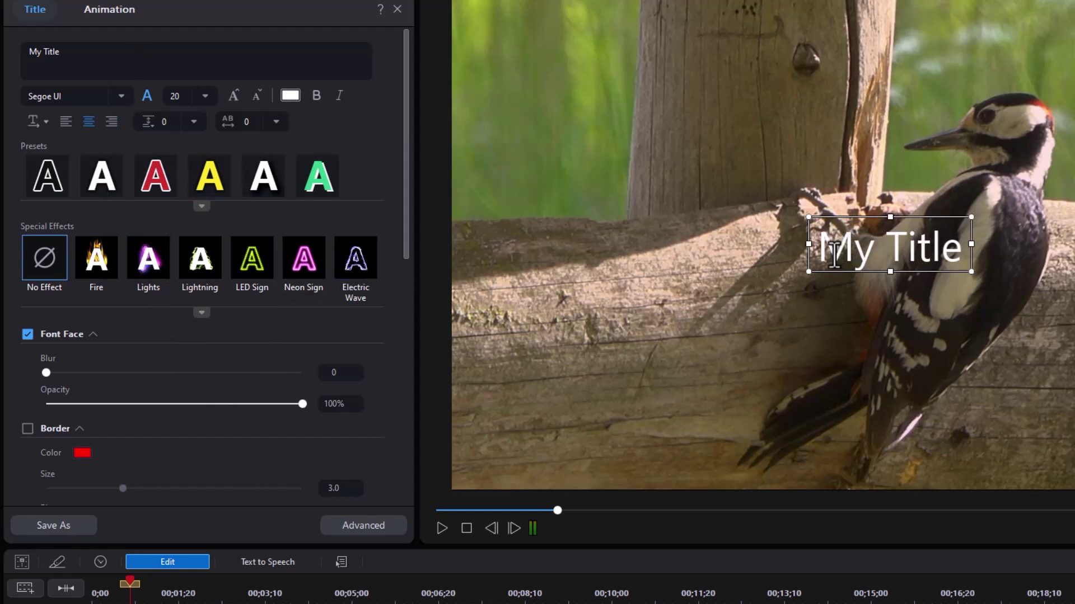
# - Replace 'My Title' with 'Lunch is served' on a single line
pyautogui.moveTo(819, 244); pyautogui.dragTo(985, 247)
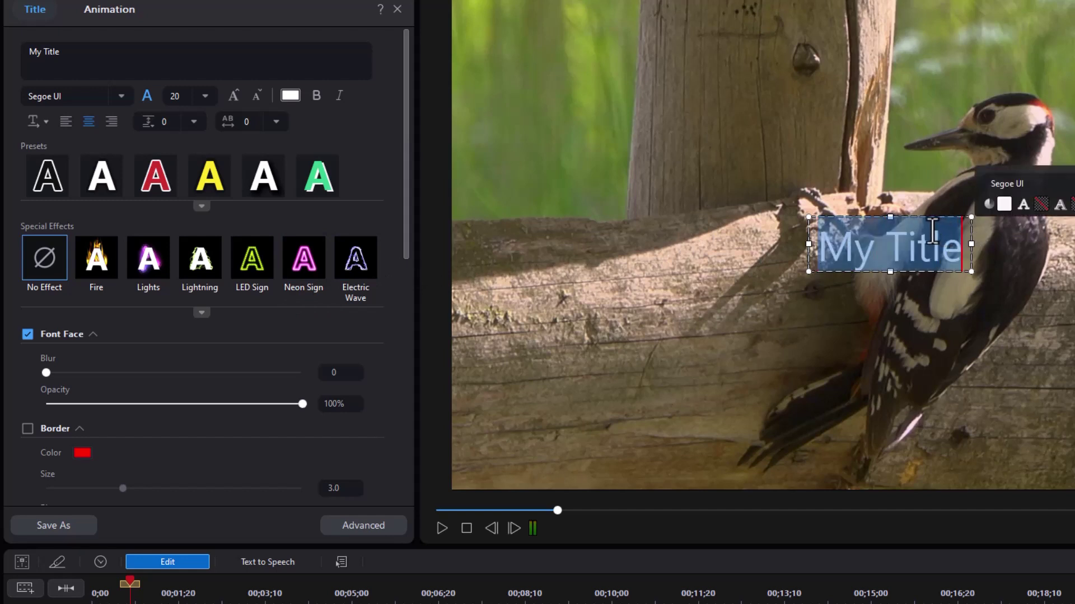
pyautogui.write('Lunch')
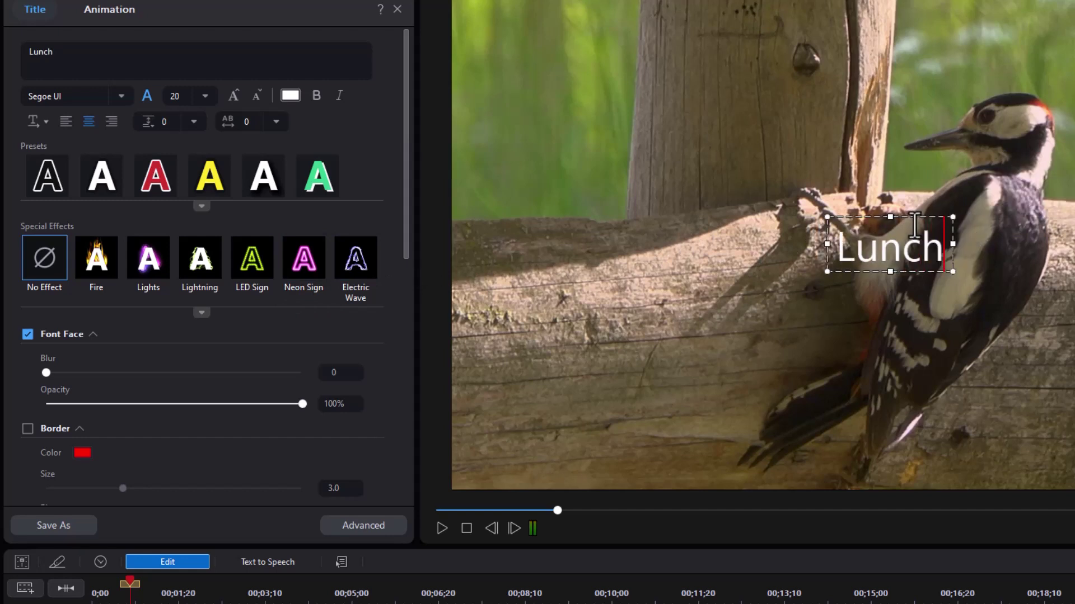
pyautogui.press('Return')
pyautogui.write('is serve')
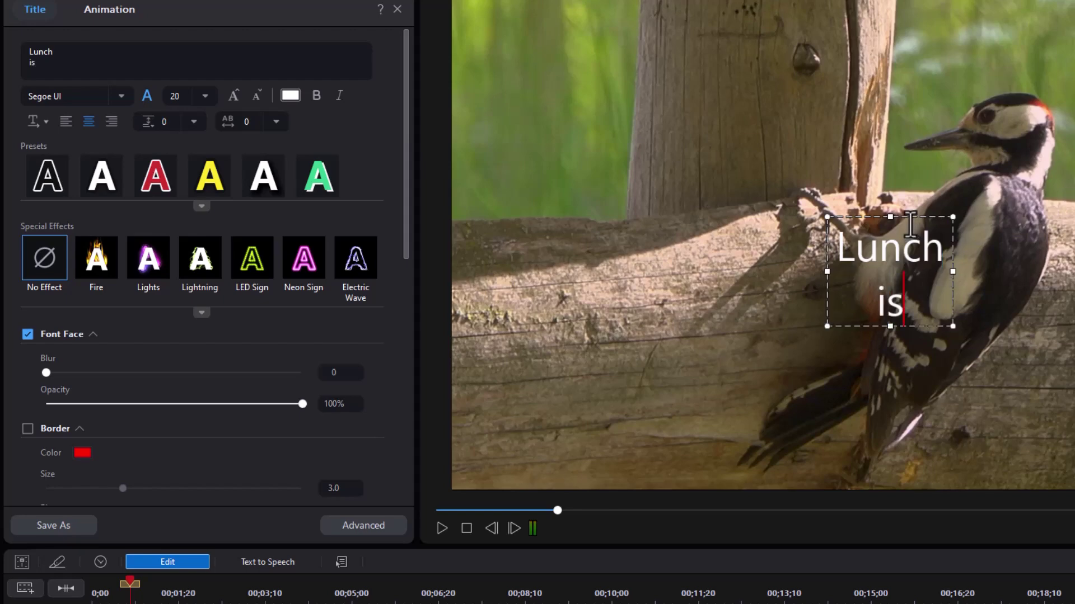
pyautogui.write('d')
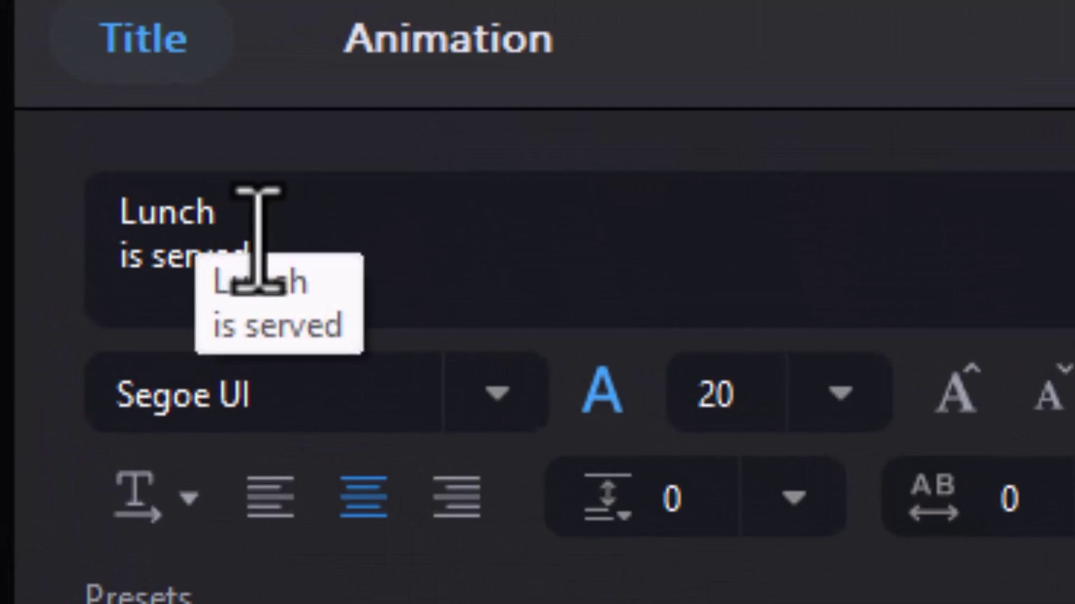
pyautogui.click(267, 241)
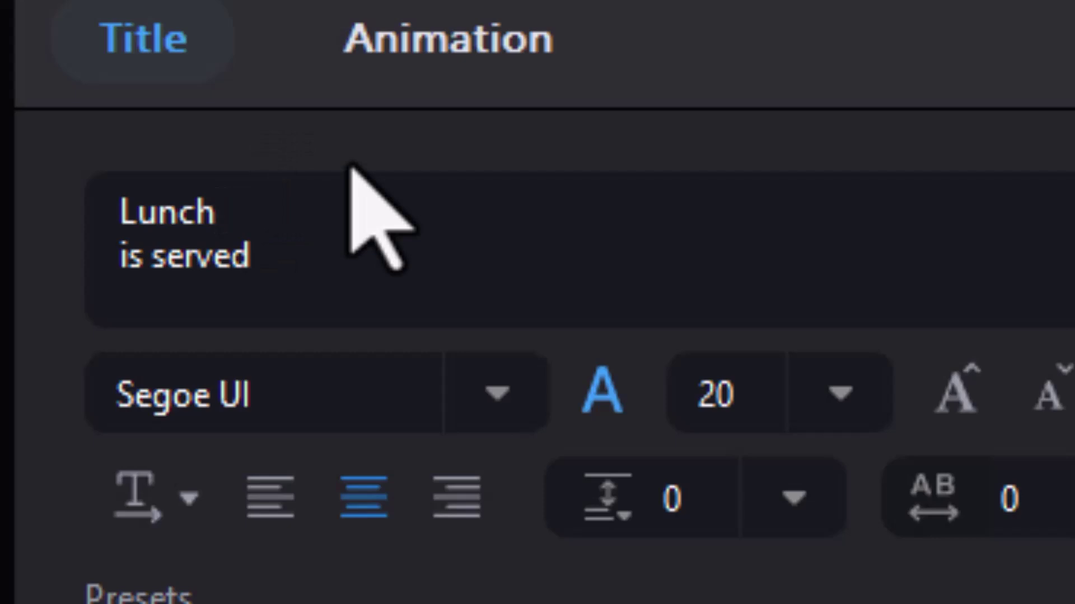
pyautogui.press('Delete')
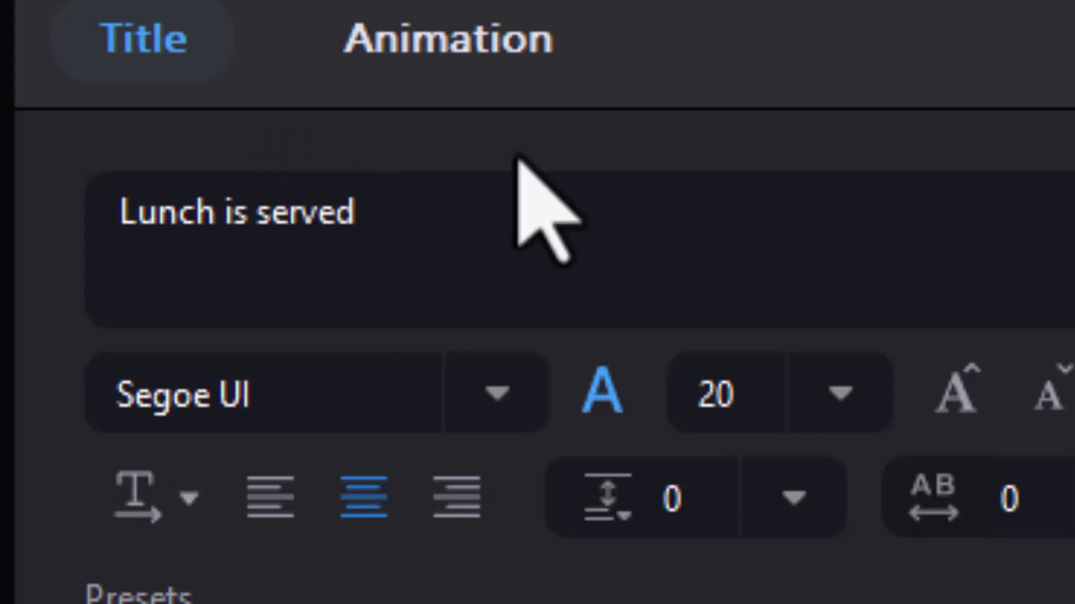
# - Add a second title line reading 'Today'
pyautogui.click(414, 220)
pyautogui.press('Return')
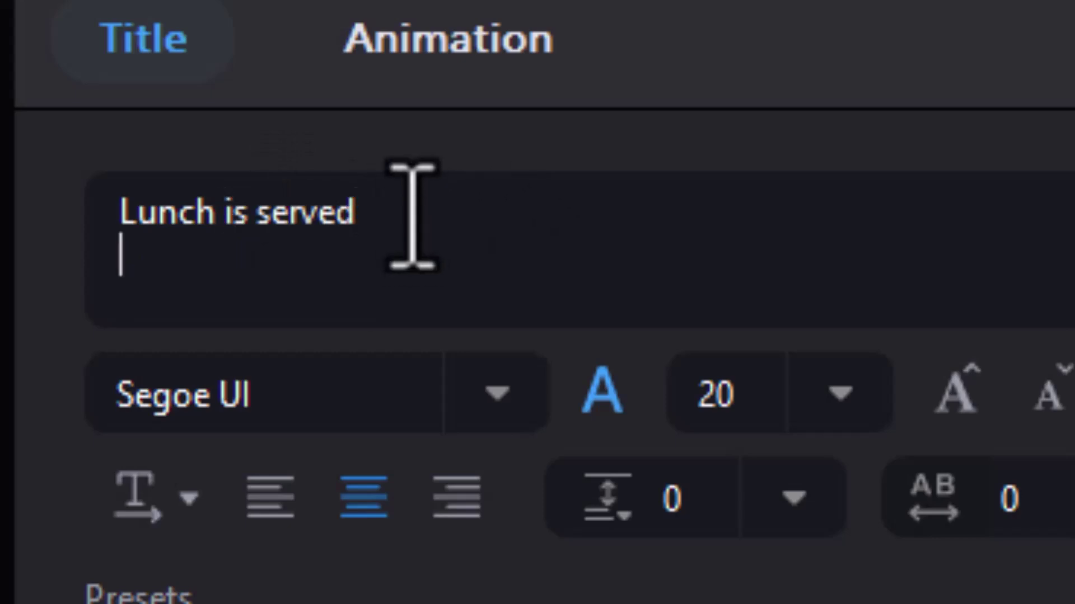
pyautogui.write('Today')
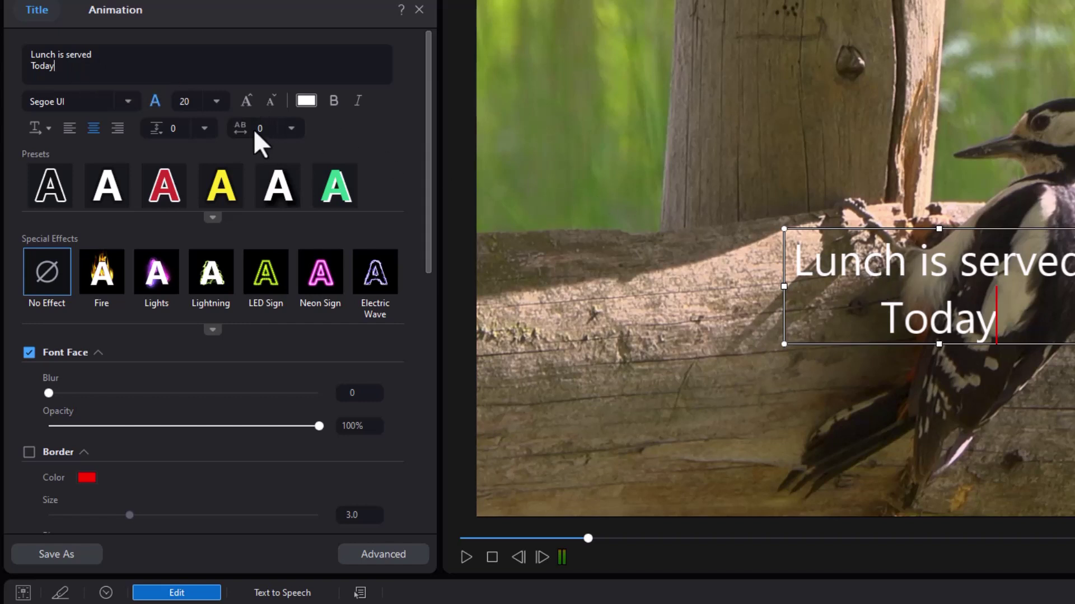
pyautogui.click(158, 96)
# - Browse the available fonts, then filter the font list to English fonts only
pyautogui.click(171, 105)
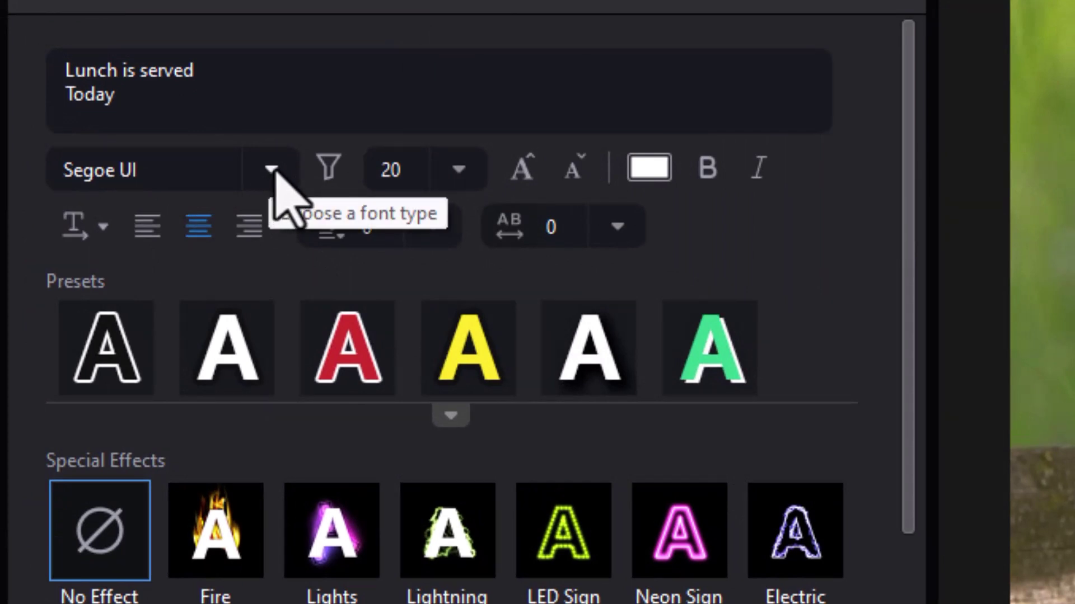
pyautogui.click(272, 171)
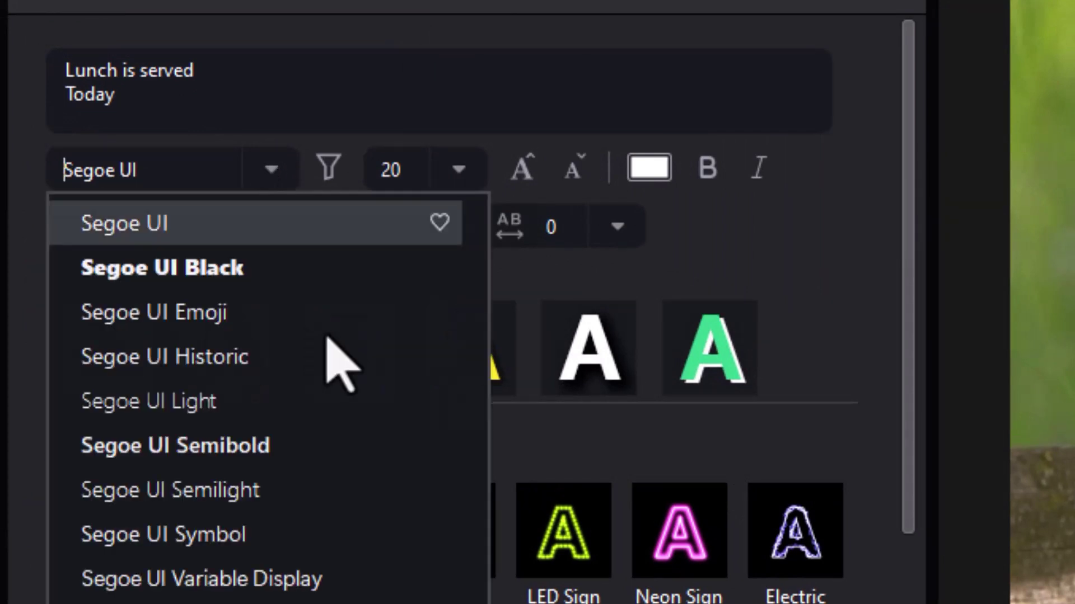
pyautogui.scroll(-10, 255, 401)
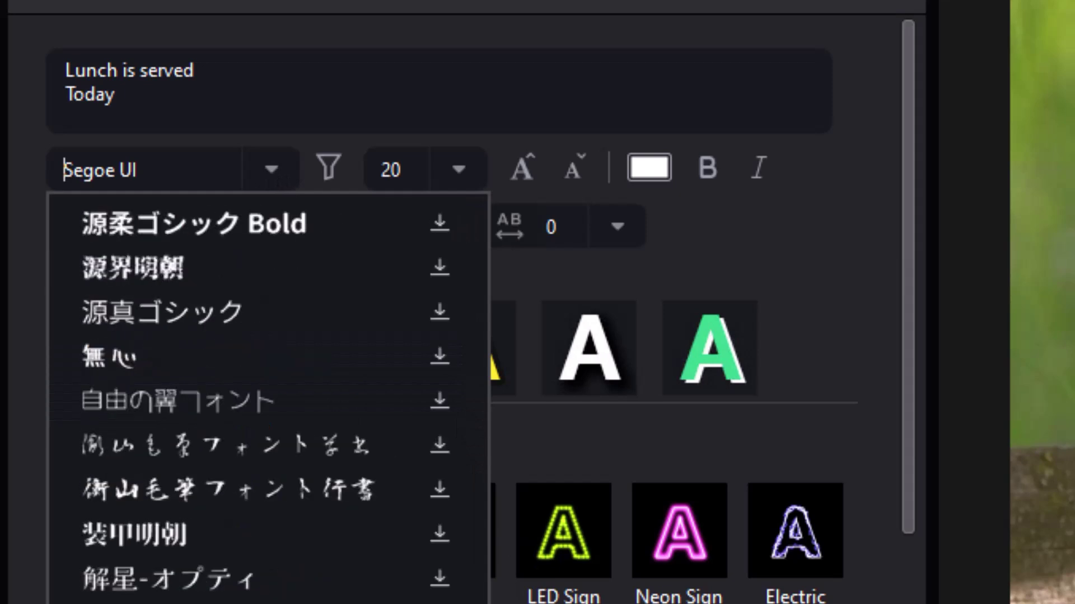
pyautogui.scroll(-5, 255, 401)
pyautogui.scroll(2, 255, 401)
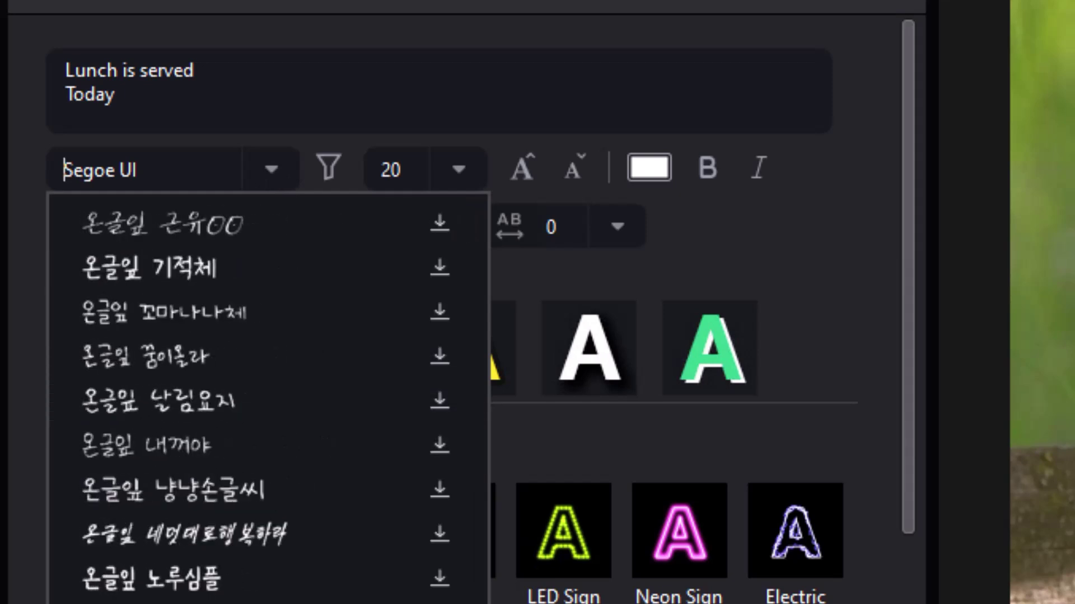
pyautogui.scroll(5, 255, 400)
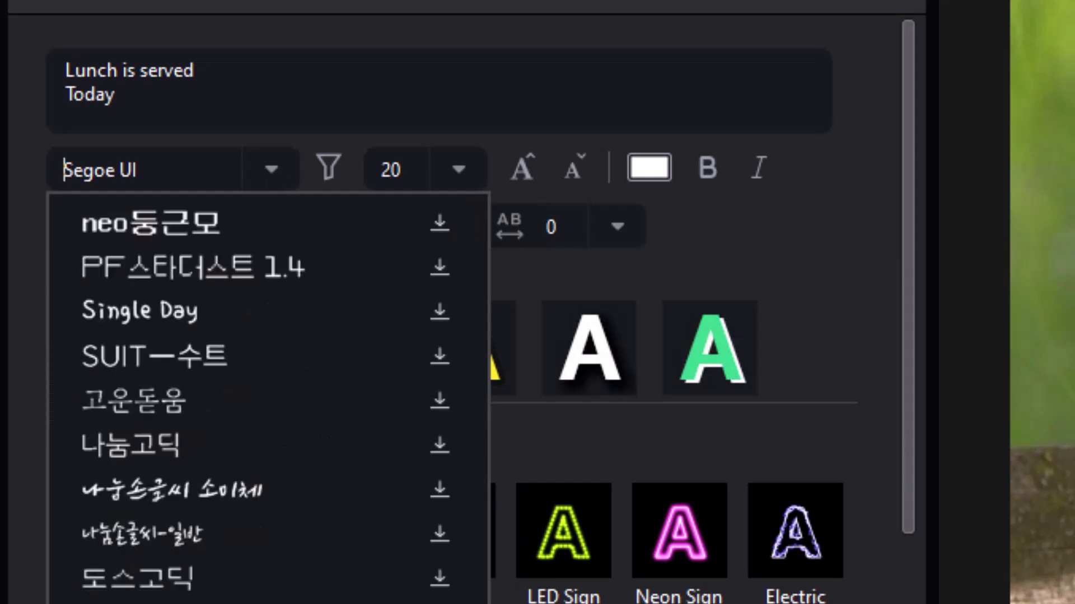
pyautogui.scroll(3, 255, 401)
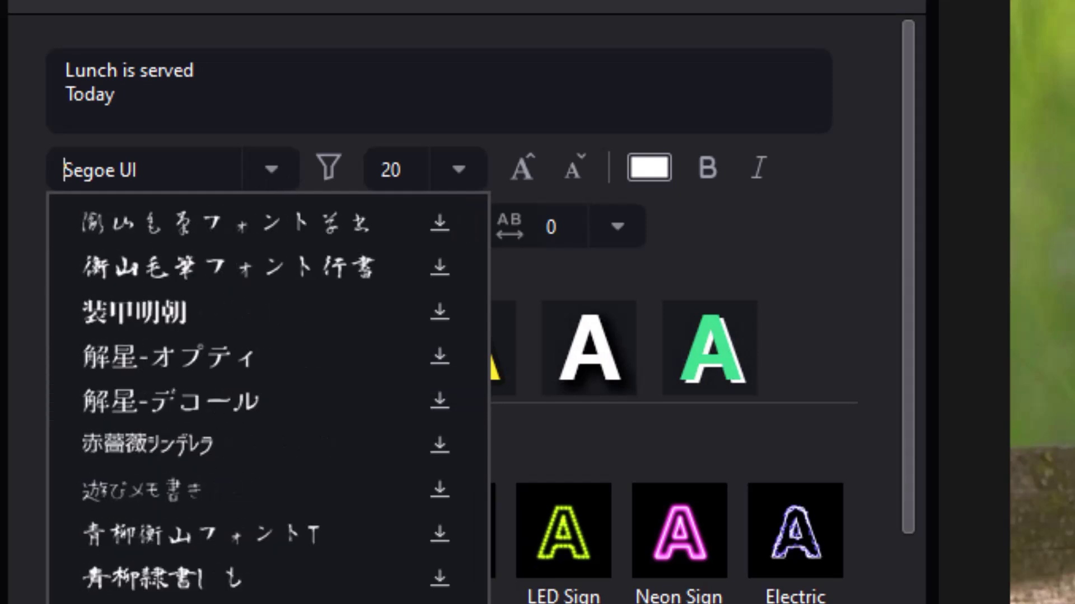
pyautogui.click(329, 176)
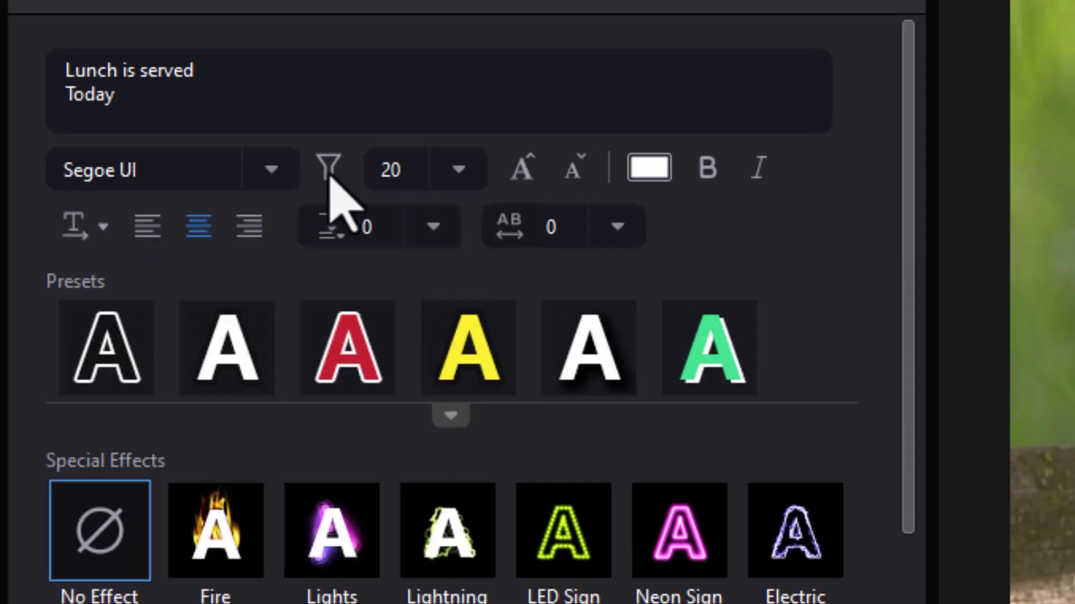
pyautogui.click(329, 176)
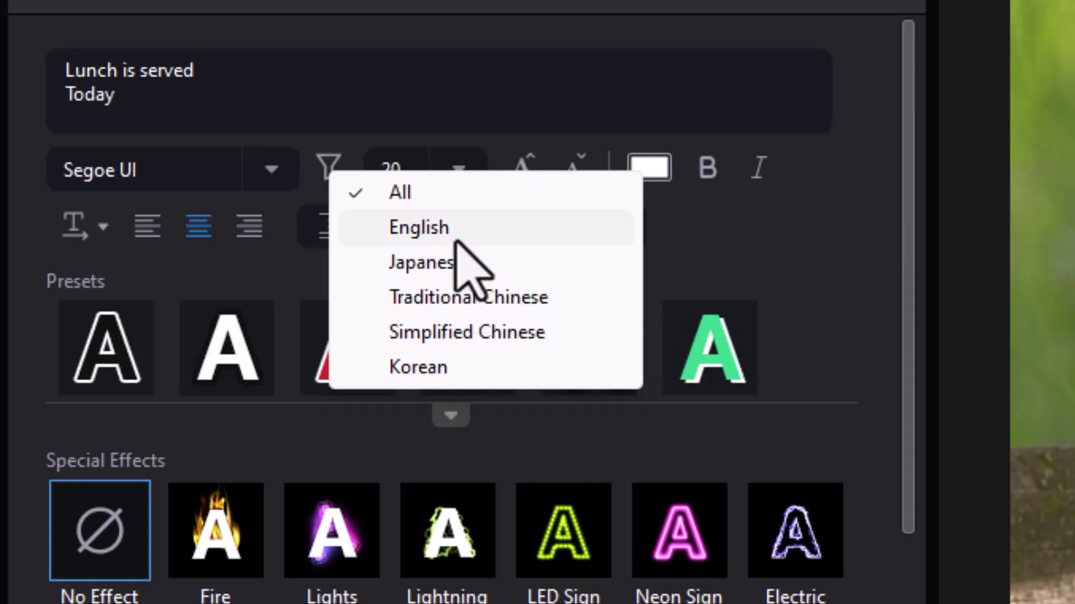
pyautogui.click(402, 227)
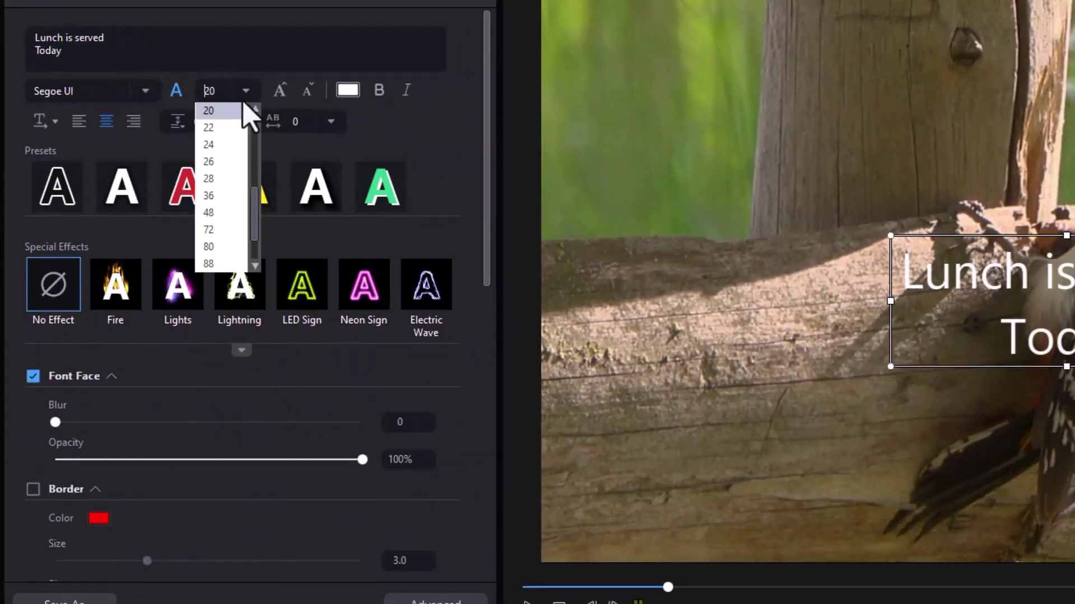
# - Try font size 28, then enter a font size of 30
pyautogui.click(225, 181)
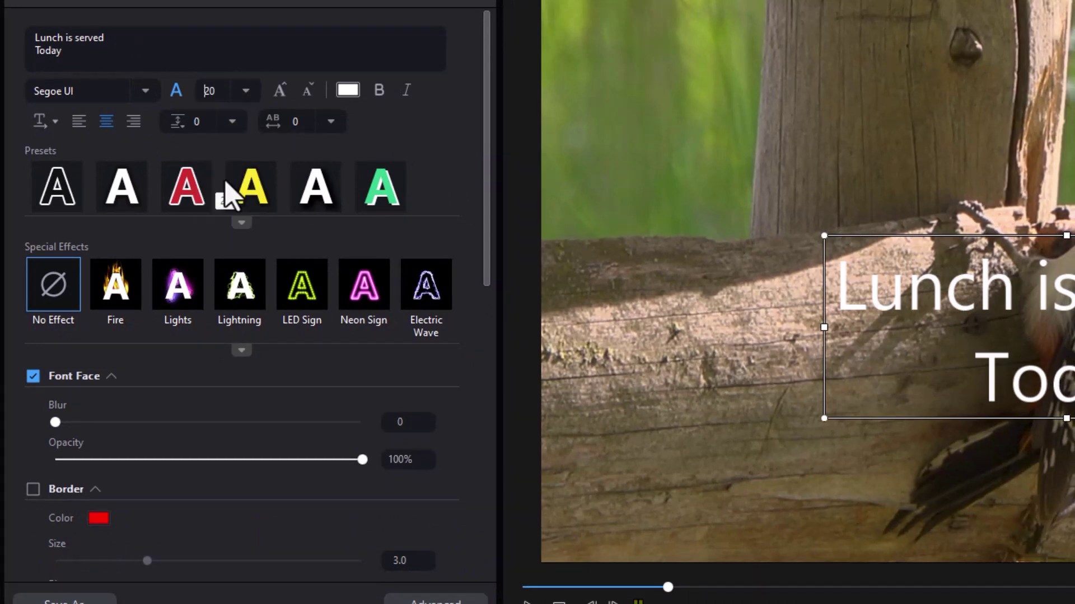
pyautogui.click(246, 92)
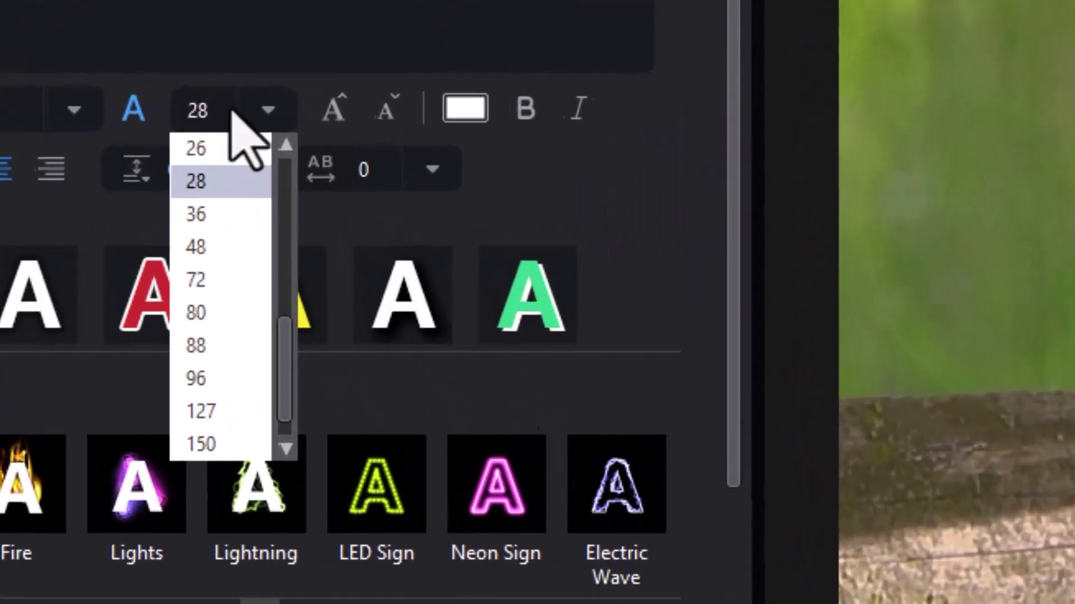
pyautogui.doubleClick(223, 96)
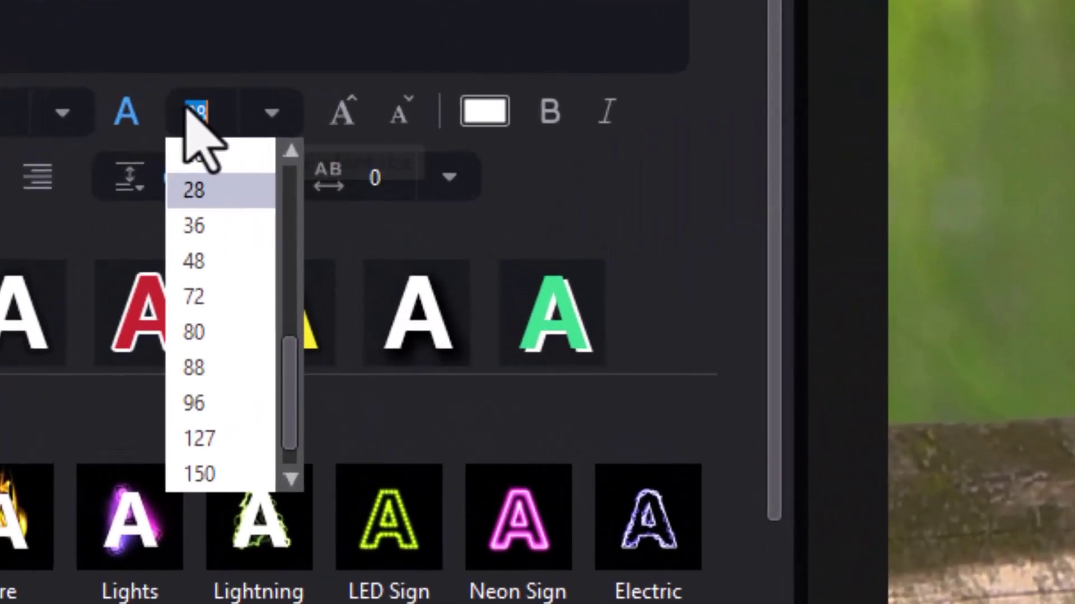
pyautogui.write('30')
pyautogui.press('Return')
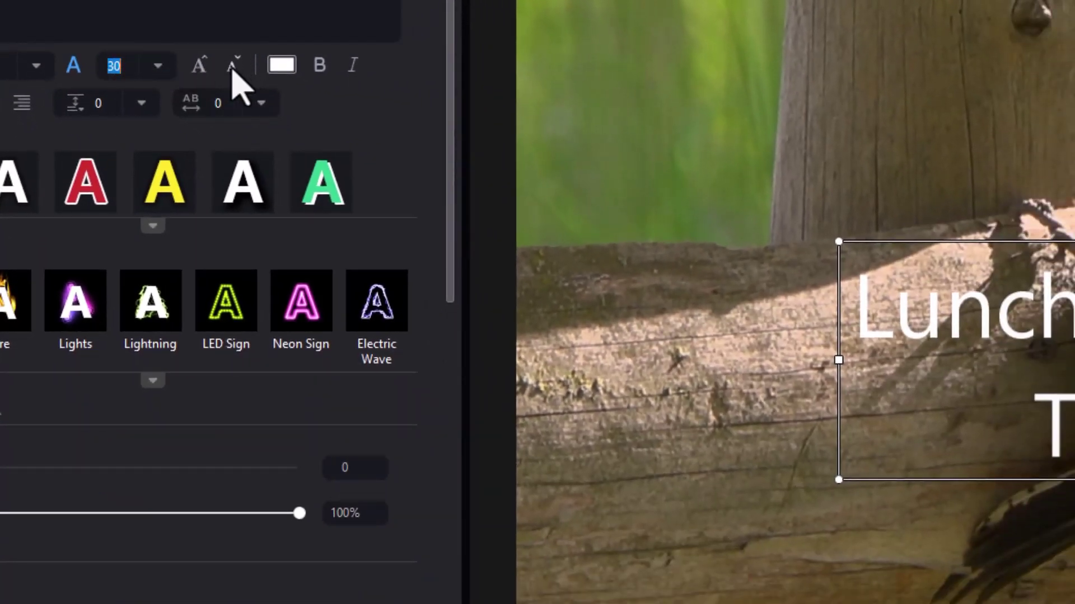
# - Step the font size up and back down to settle at 31
pyautogui.click(201, 66)
pyautogui.click(201, 67)
pyautogui.click(203, 68)
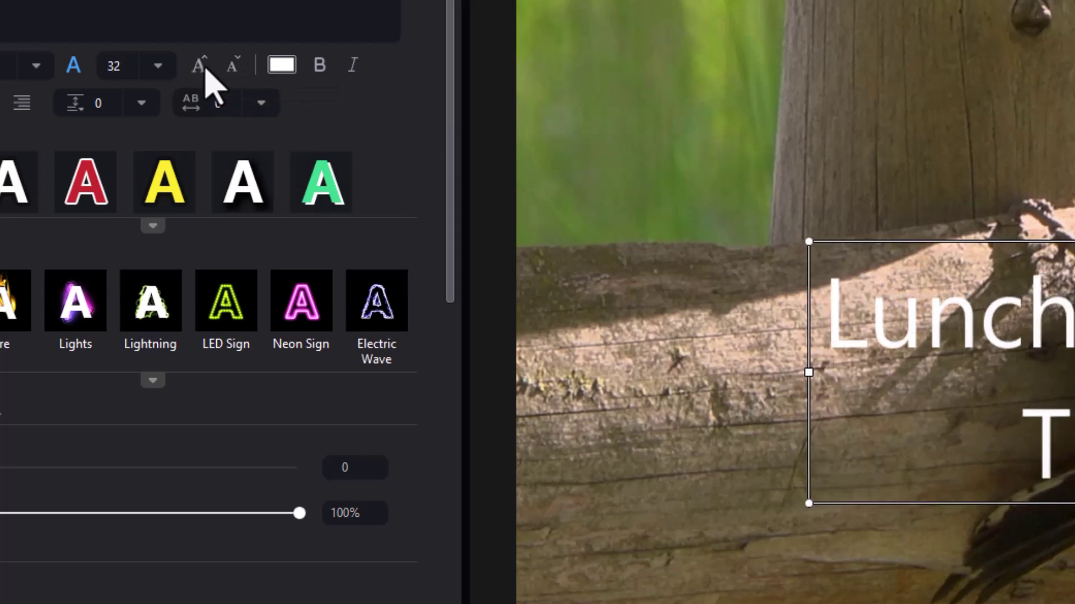
pyautogui.click(233, 69)
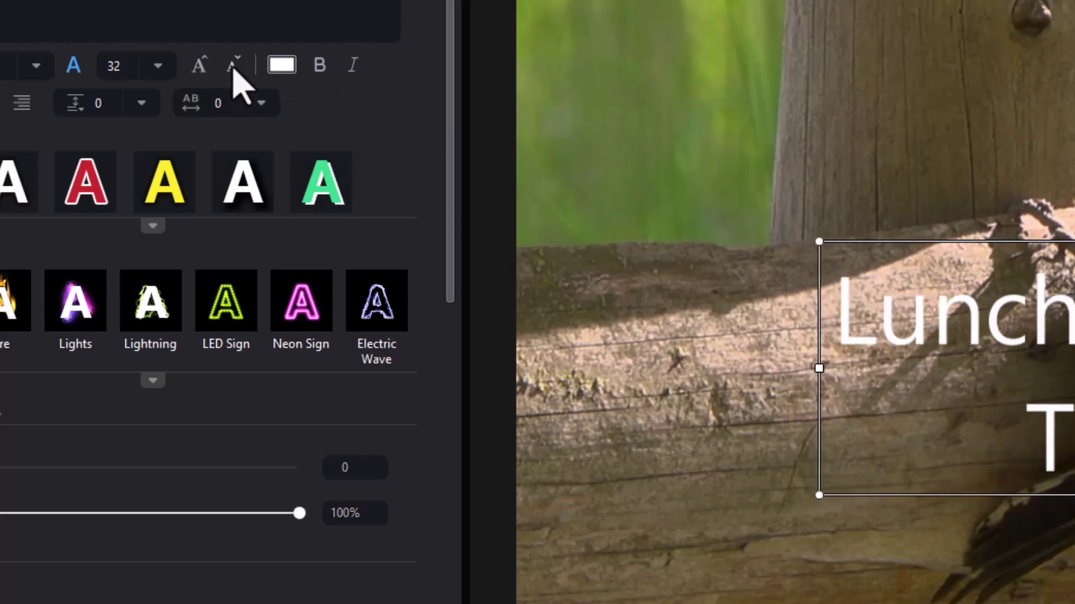
pyautogui.click(233, 70)
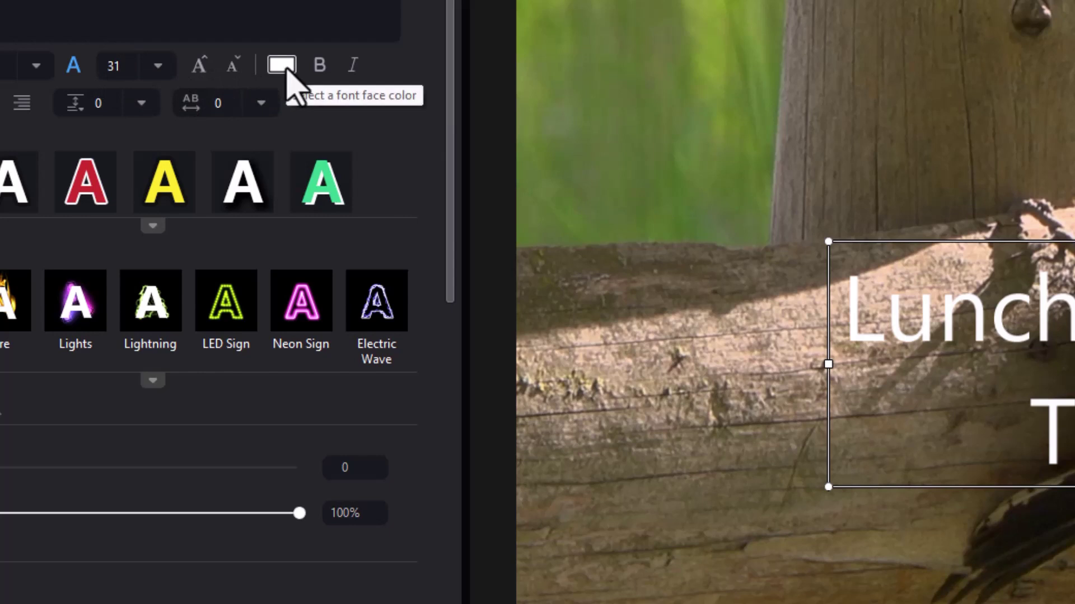
# - Try teal, blue, purple, yellow and reddish shades for the title text colour
pyautogui.click(282, 66)
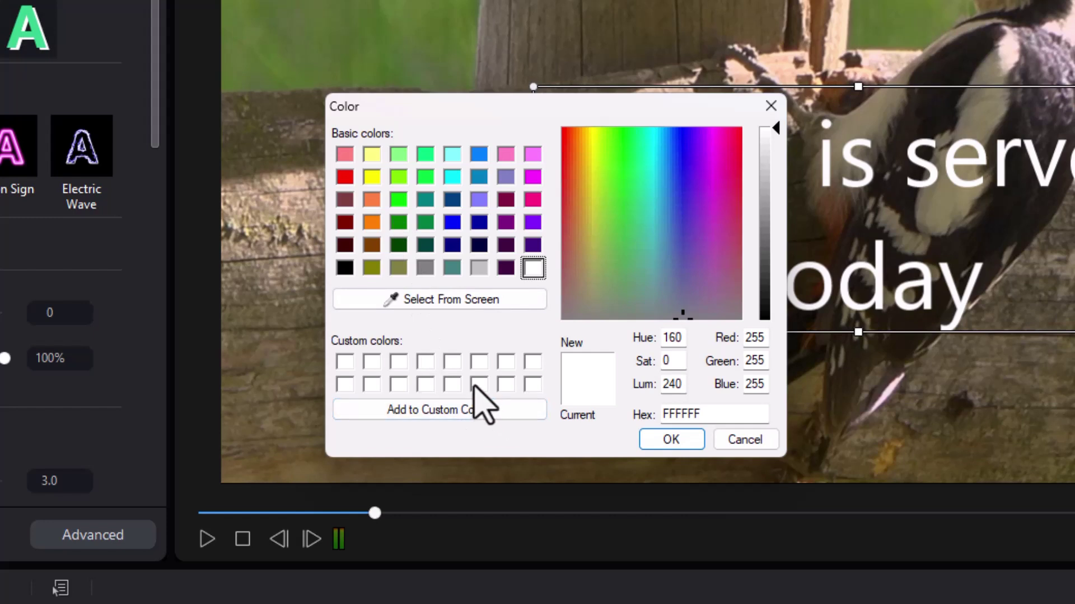
pyautogui.click(653, 228)
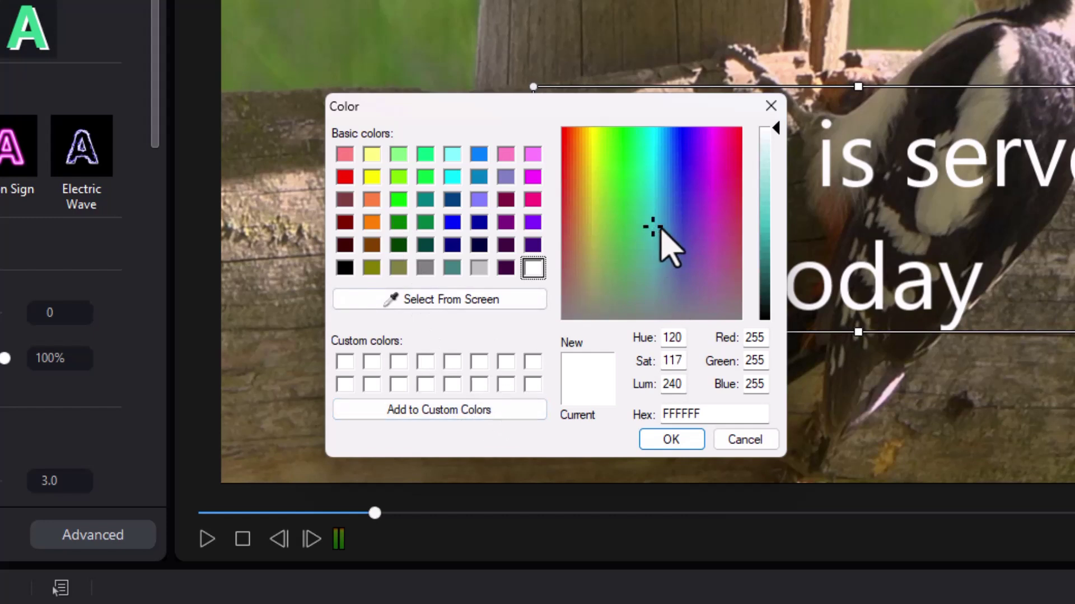
pyautogui.moveTo(648, 230); pyautogui.dragTo(694, 255)
pyautogui.click(766, 227)
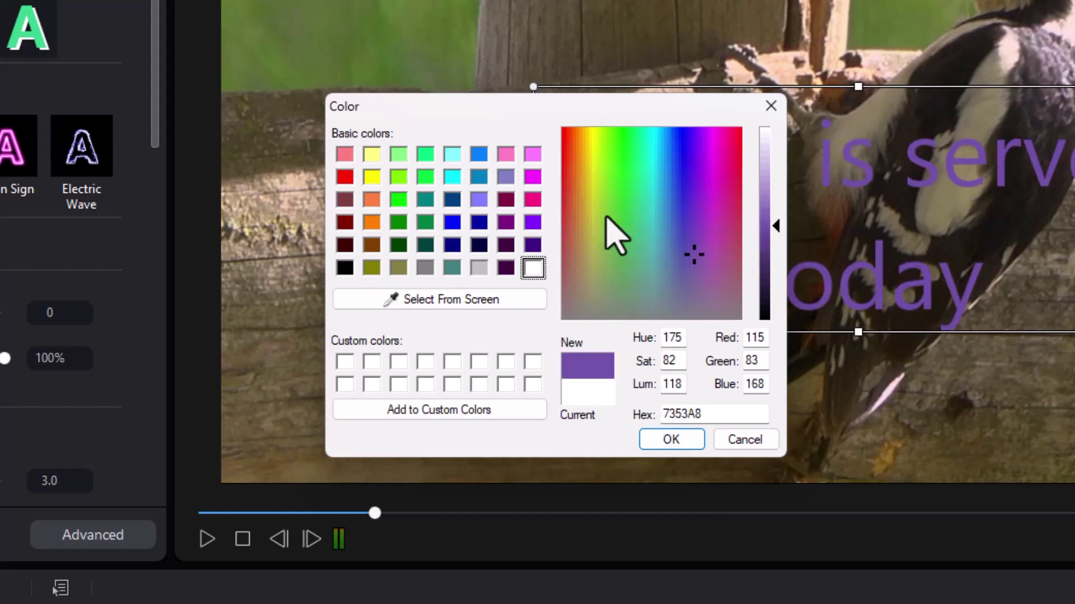
pyautogui.click(588, 207)
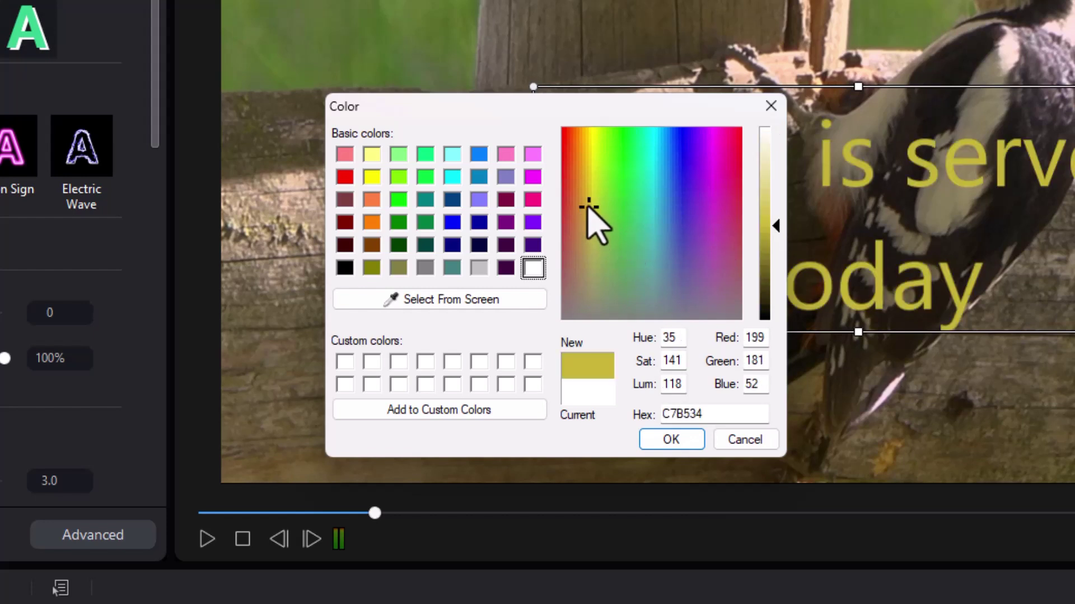
pyautogui.moveTo(587, 205); pyautogui.dragTo(568, 211)
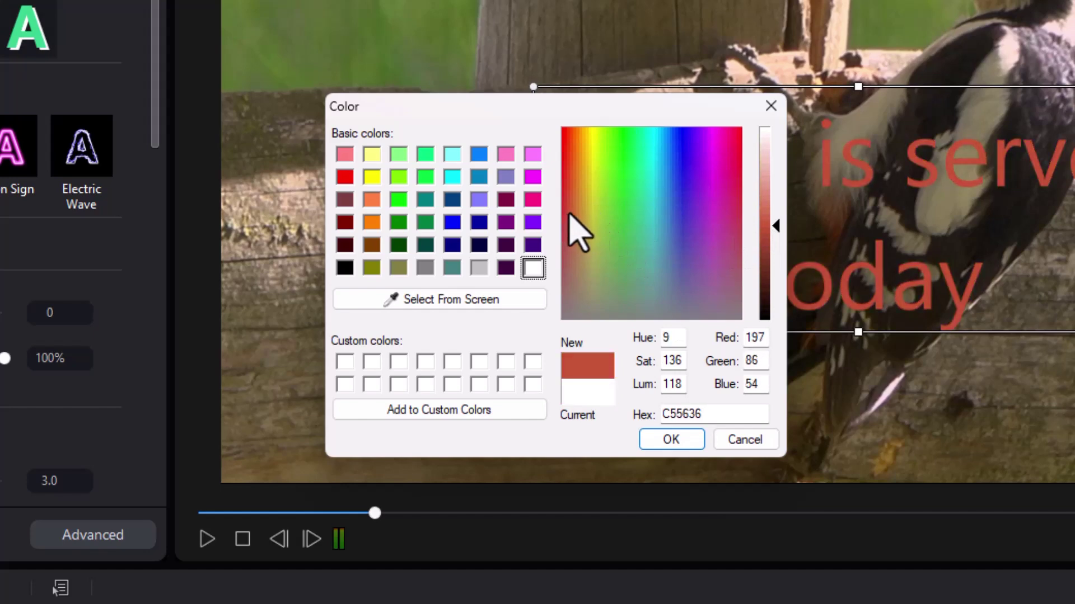
# - Sample the bird's orange head, darken it to FA6B2E, and apply it
pyautogui.click(436, 303)
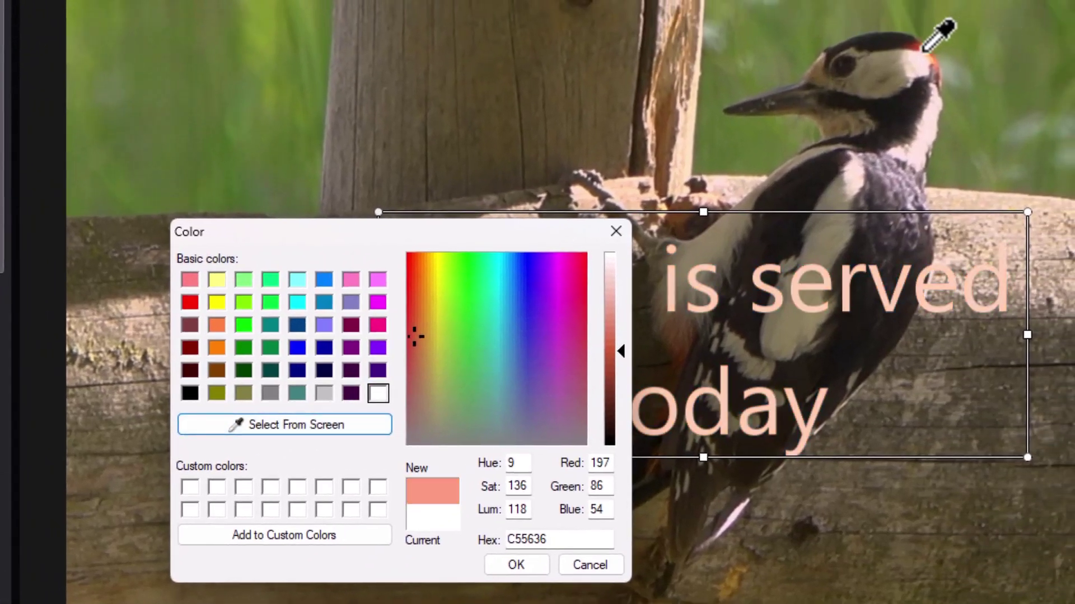
pyautogui.click(927, 50)
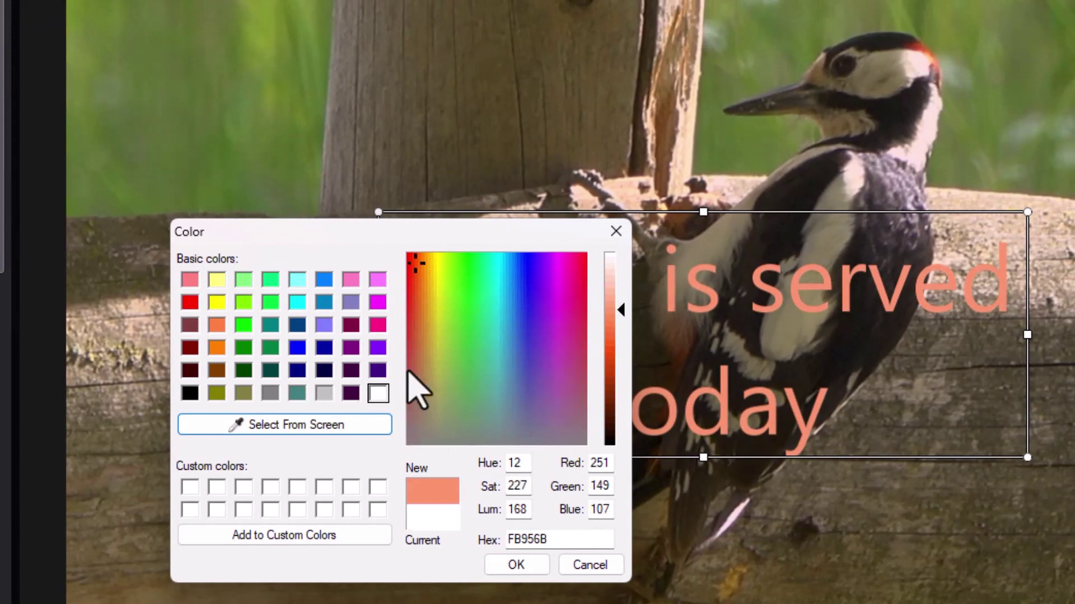
pyautogui.moveTo(627, 311); pyautogui.dragTo(618, 335)
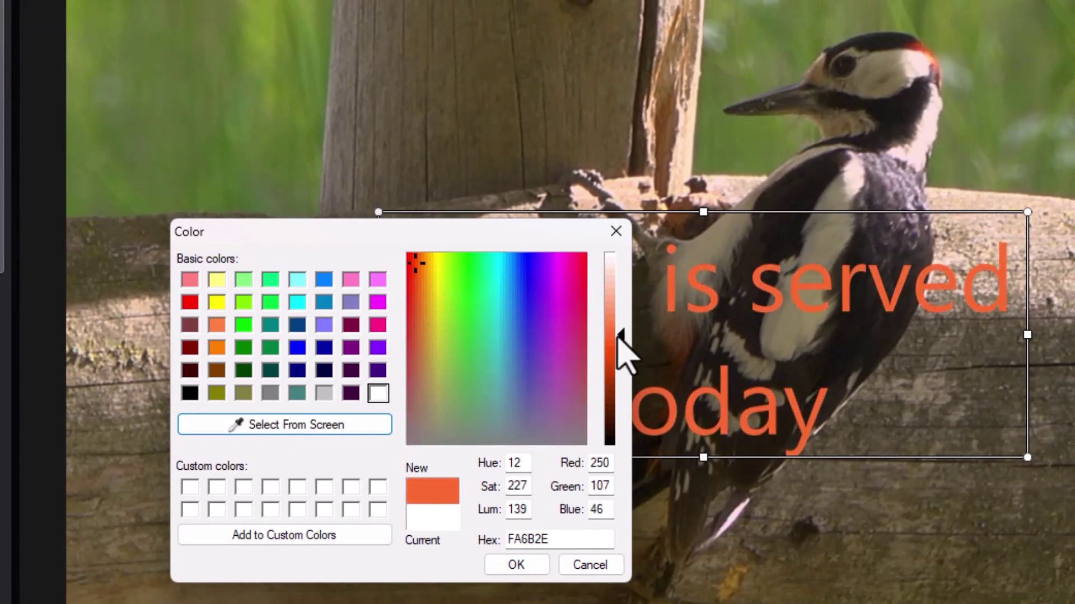
pyautogui.click(525, 566)
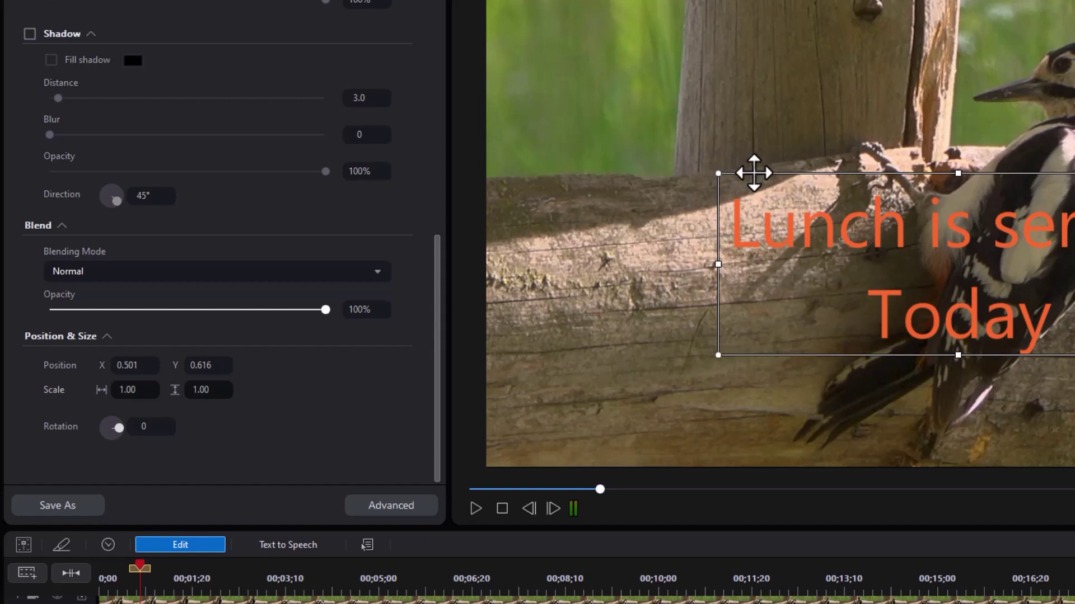
# - Move the title near the top of the frame to X 0.319, Y 0.291, scale 1.00
pyautogui.moveTo(754, 173); pyautogui.dragTo(585, 1)
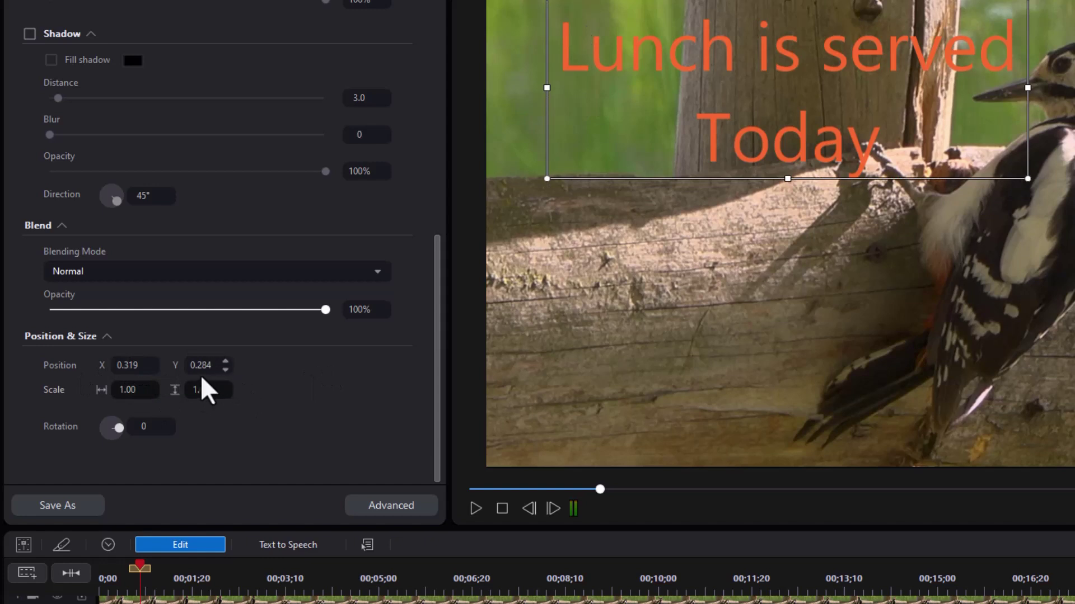
pyautogui.click(225, 363)
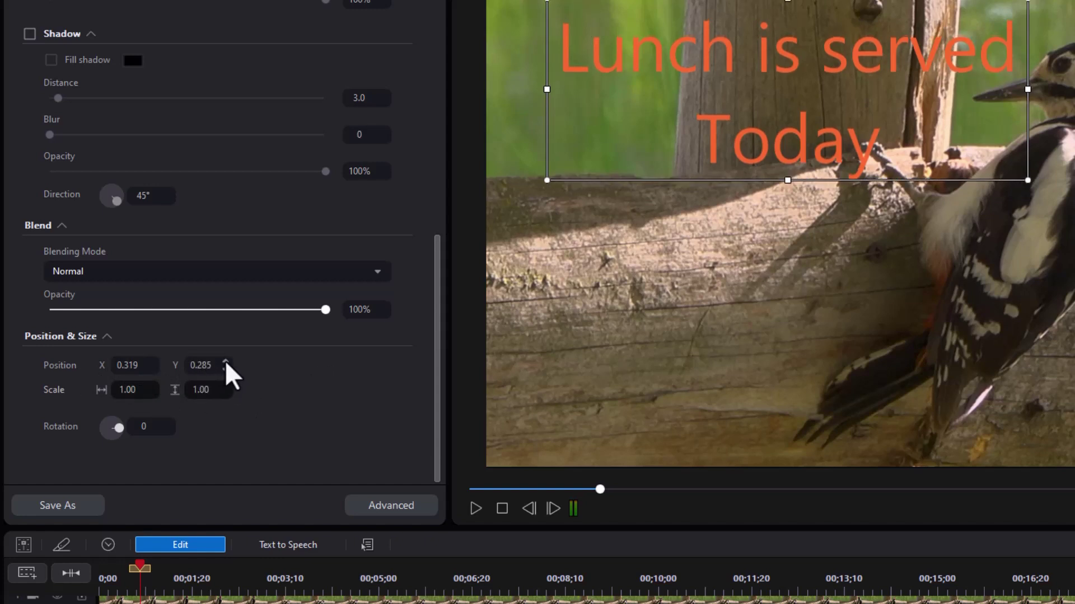
pyautogui.click(226, 362)
pyautogui.click(225, 363)
pyautogui.click(225, 362)
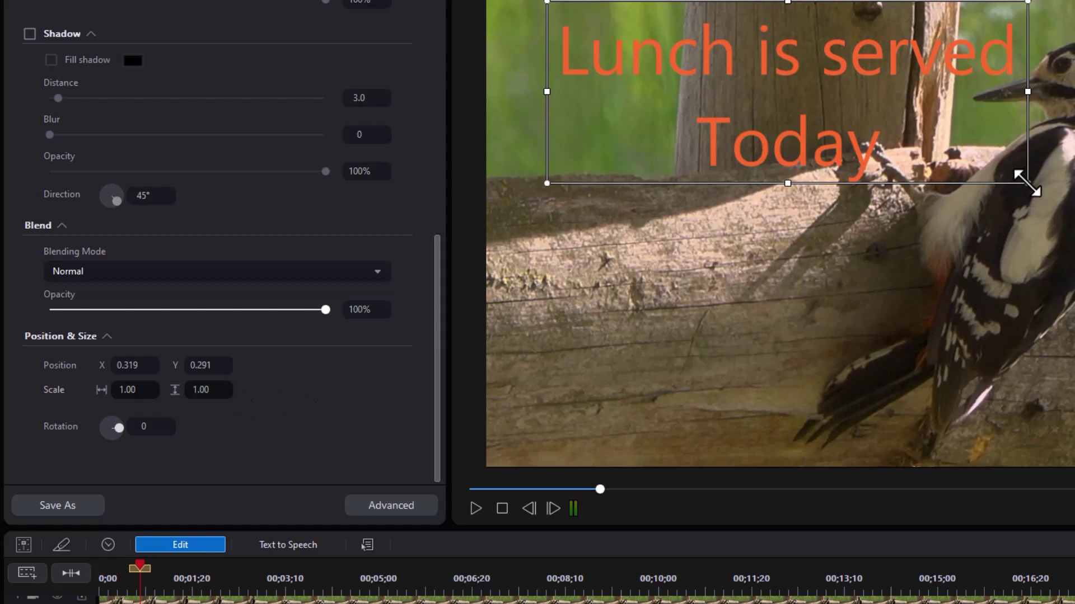
pyautogui.moveTo(1027, 183); pyautogui.dragTo(870, 179)
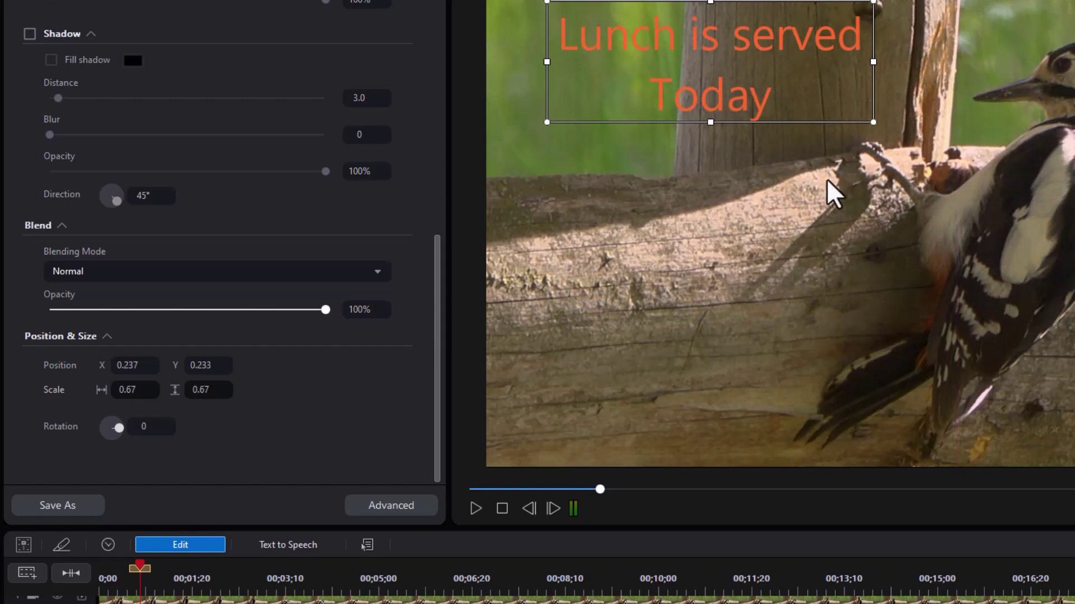
pyautogui.click(827, 181)
pyautogui.click(828, 180)
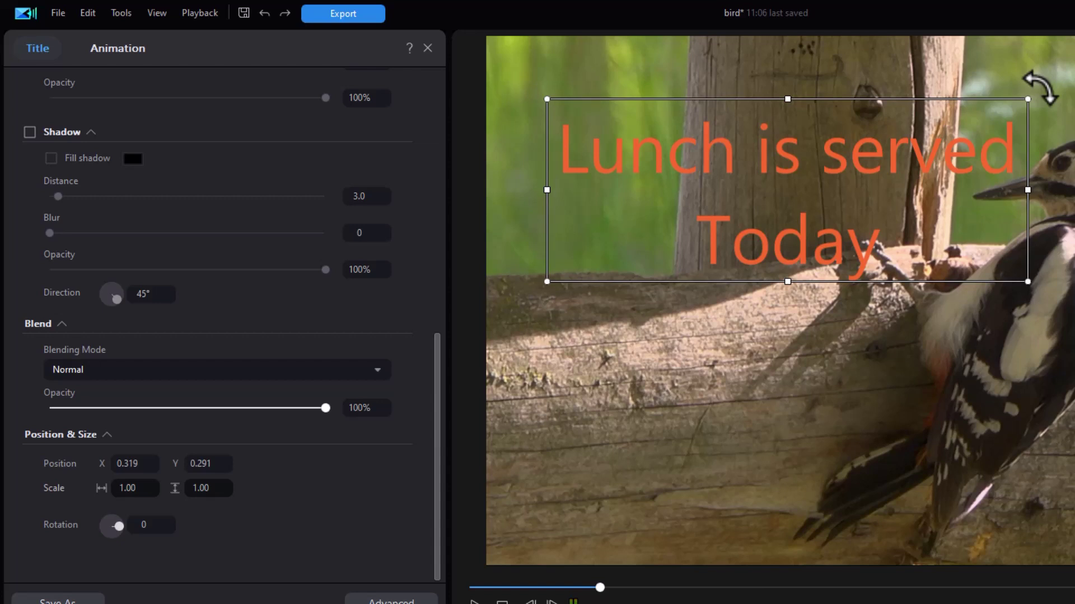
pyautogui.moveTo(1038, 87); pyautogui.dragTo(988, 75)
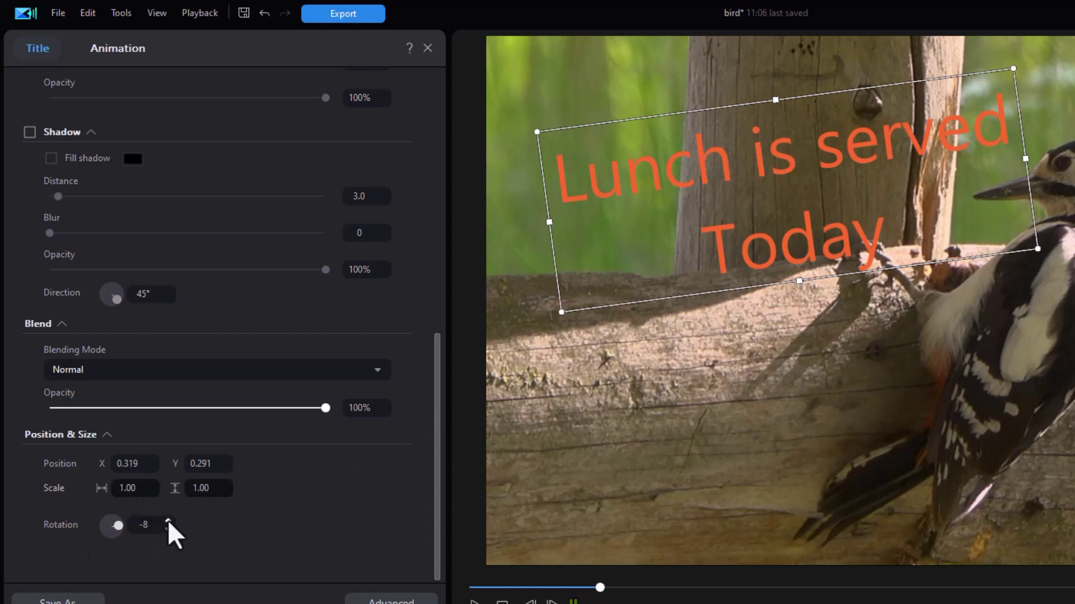
pyautogui.click(168, 522)
pyautogui.click(168, 522)
pyautogui.click(168, 522)
pyautogui.click(168, 522)
pyautogui.click(167, 522)
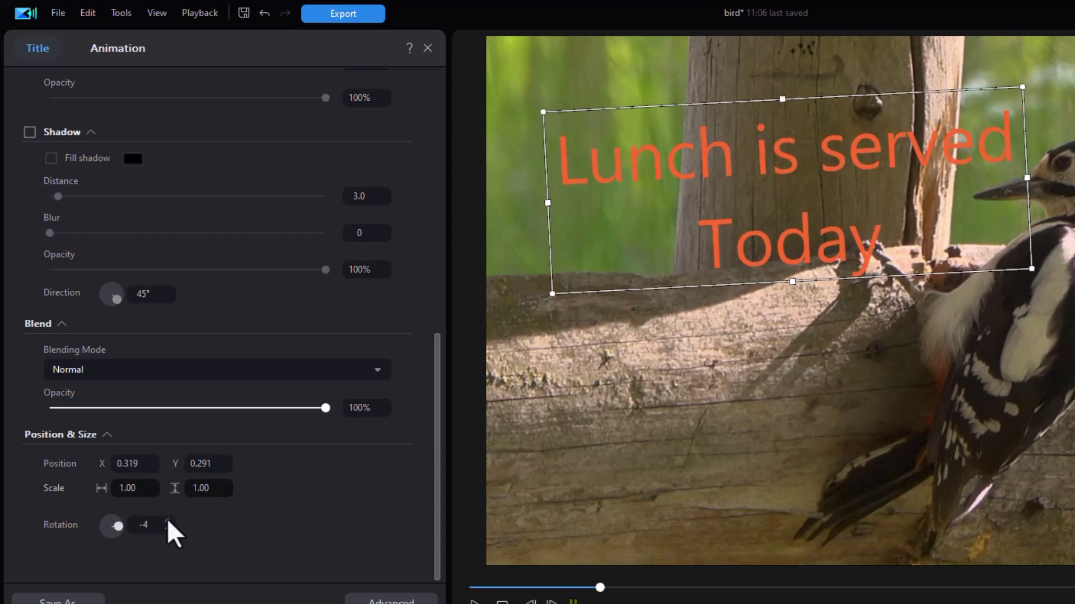
pyautogui.moveTo(119, 530)
pyautogui.mouseDown()
pyautogui.moveTo(104, 562)
pyautogui.moveTo(126, 538)
pyautogui.mouseUp()
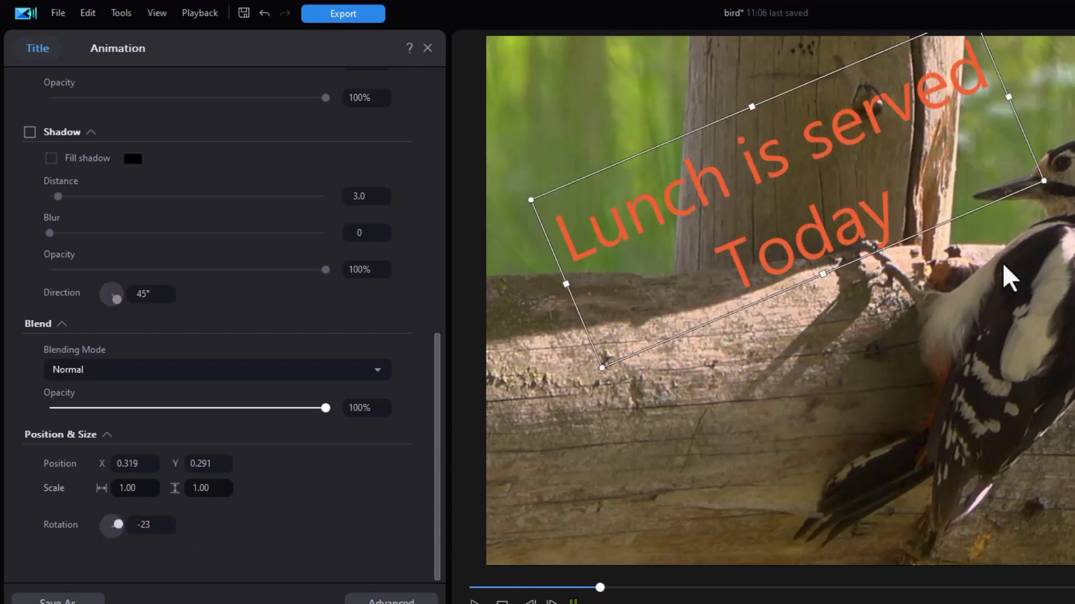
pyautogui.moveTo(1062, 184); pyautogui.dragTo(1040, 296)
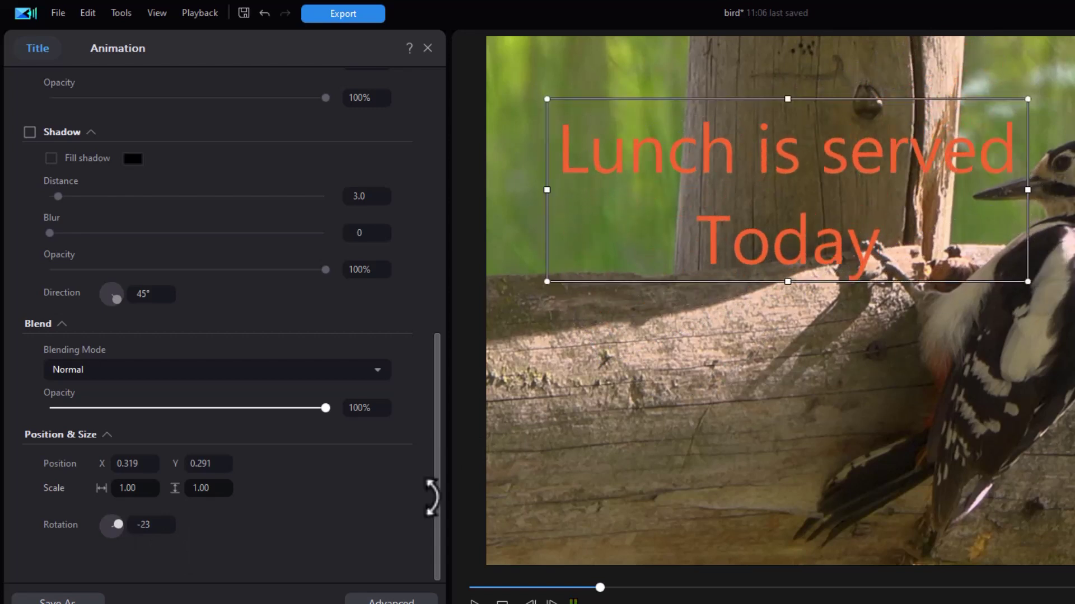
pyautogui.moveTo(439, 378); pyautogui.dragTo(433, 52)
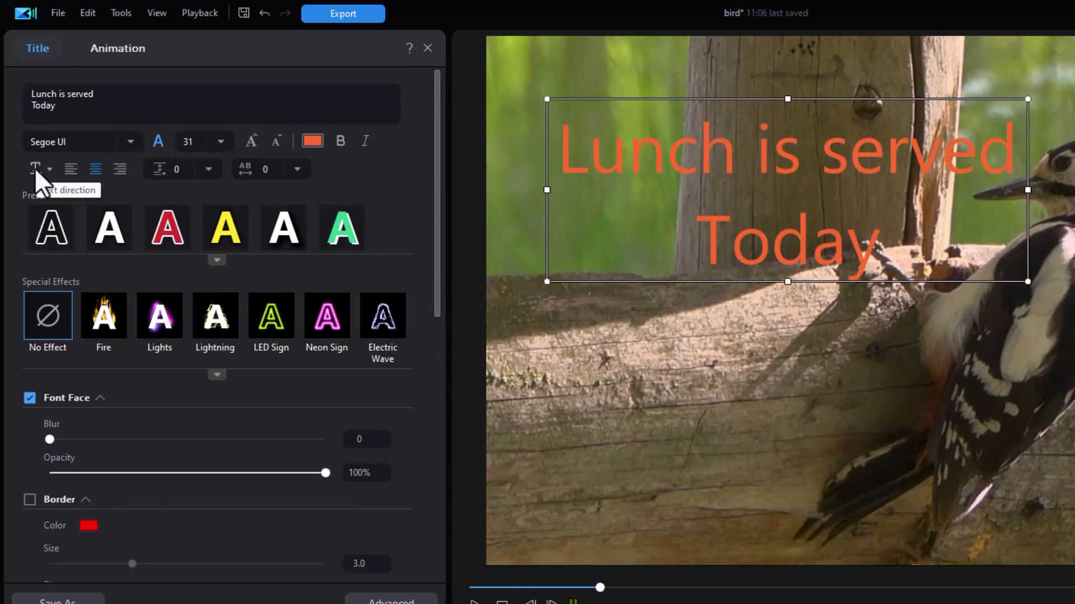
# - Make the title bold and centred, and add a third line 'For Birds Only'
pyautogui.click(337, 143)
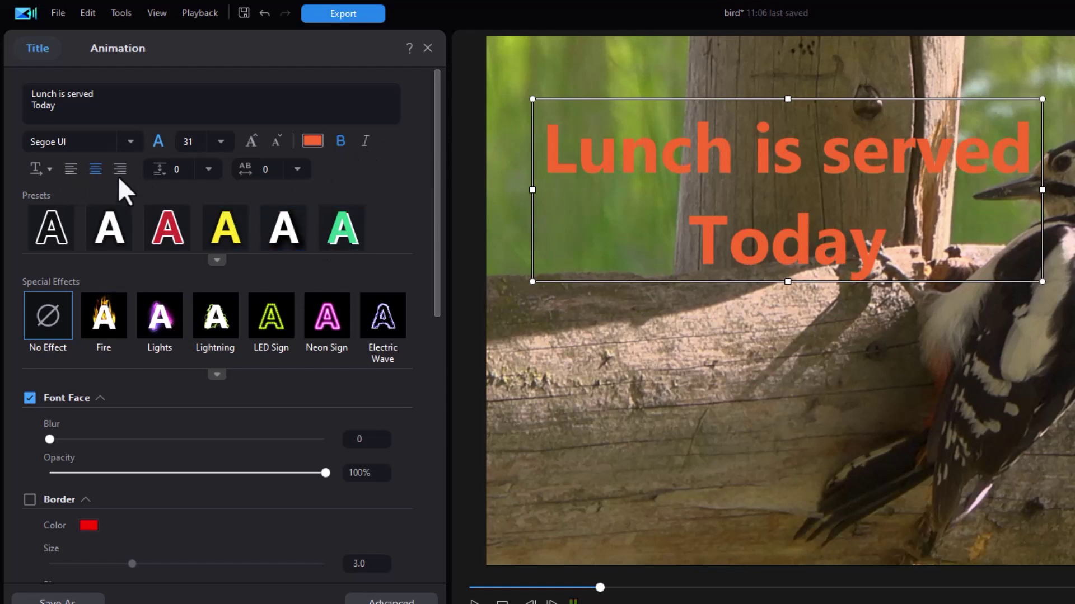
pyautogui.click(71, 169)
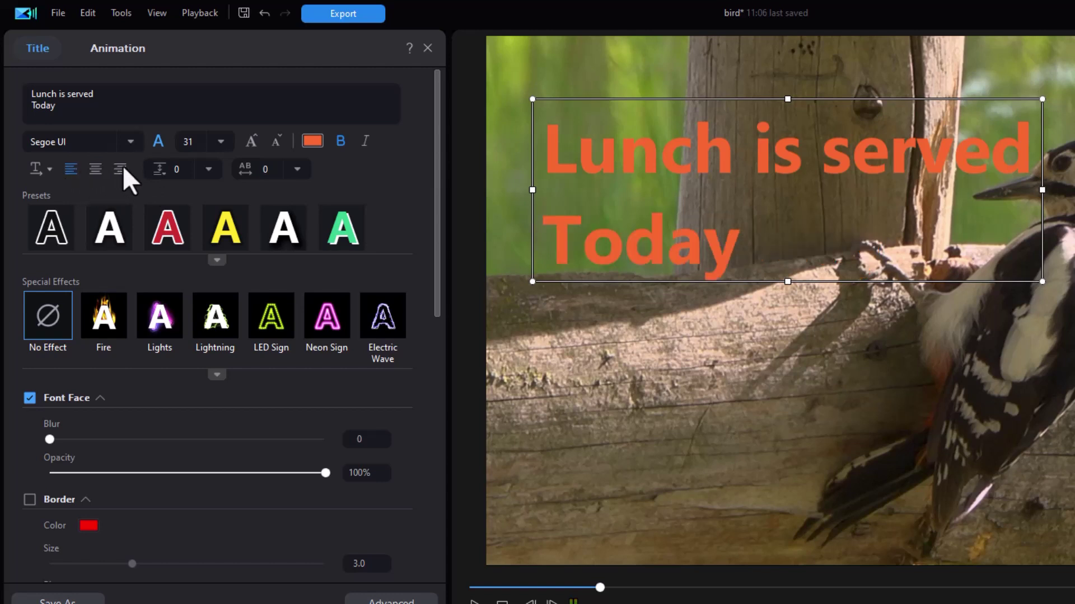
pyautogui.click(121, 168)
pyautogui.click(95, 169)
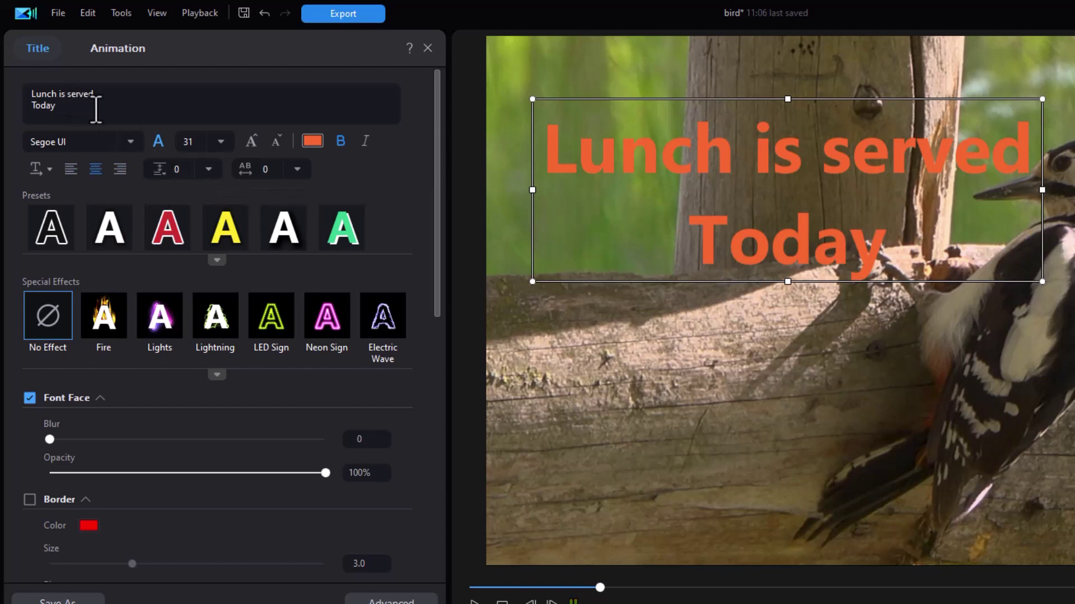
pyautogui.press('Return')
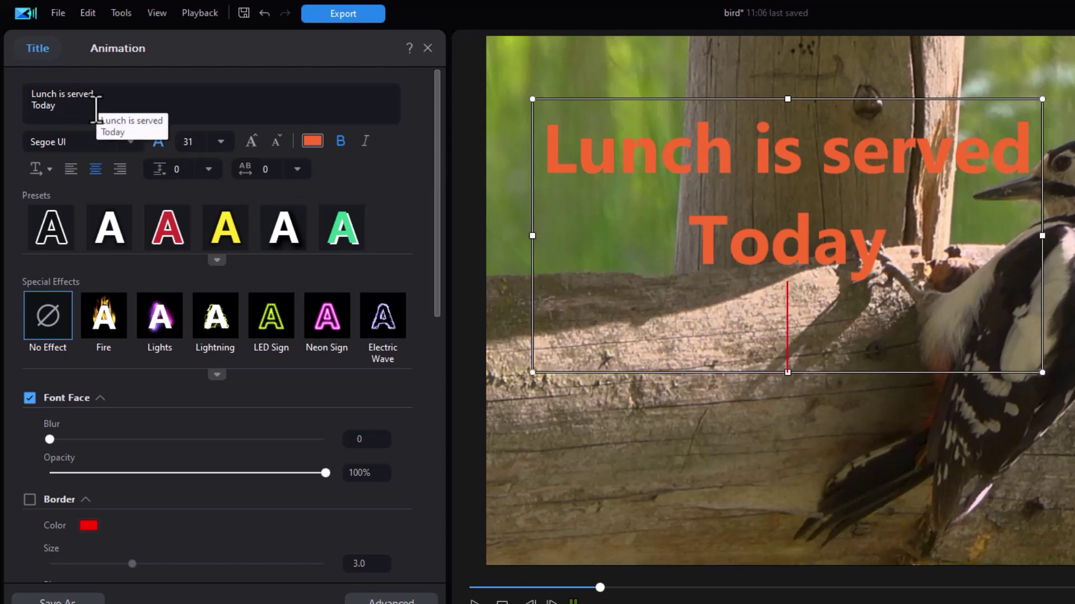
pyautogui.write('For')
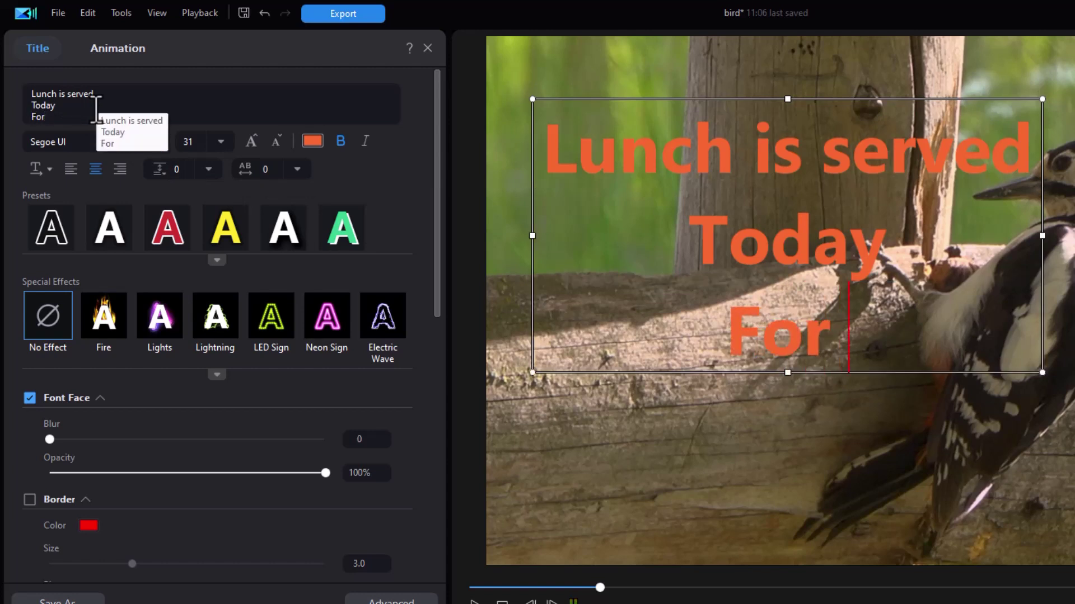
pyautogui.write(' Birds O')
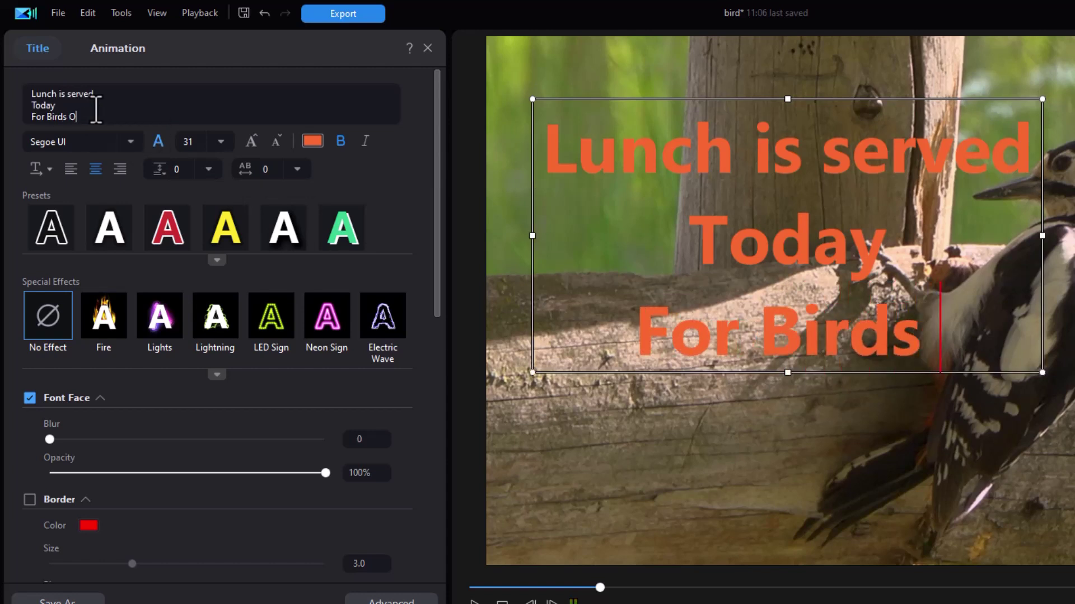
pyautogui.write('nly')
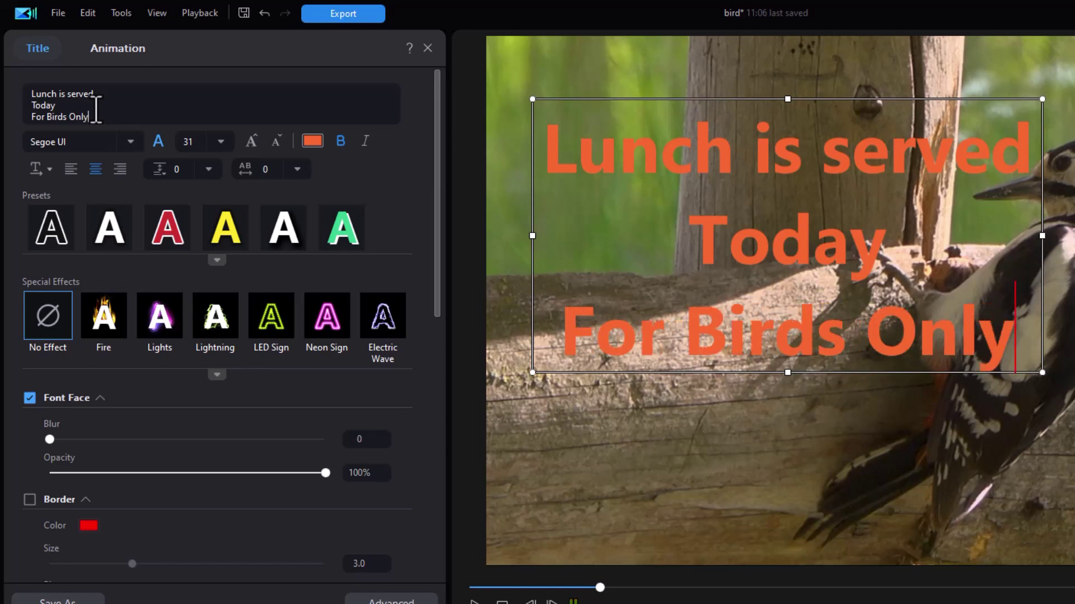
# - Tighten the title's line spacing to -12, then to -13
pyautogui.click(209, 169)
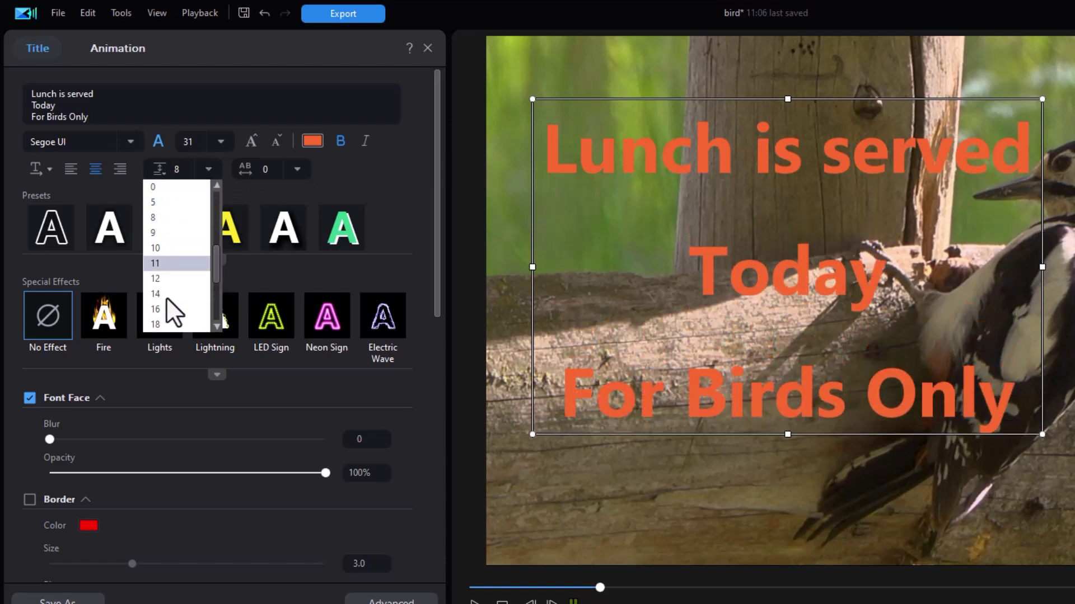
pyautogui.moveTo(217, 264); pyautogui.dragTo(221, 236)
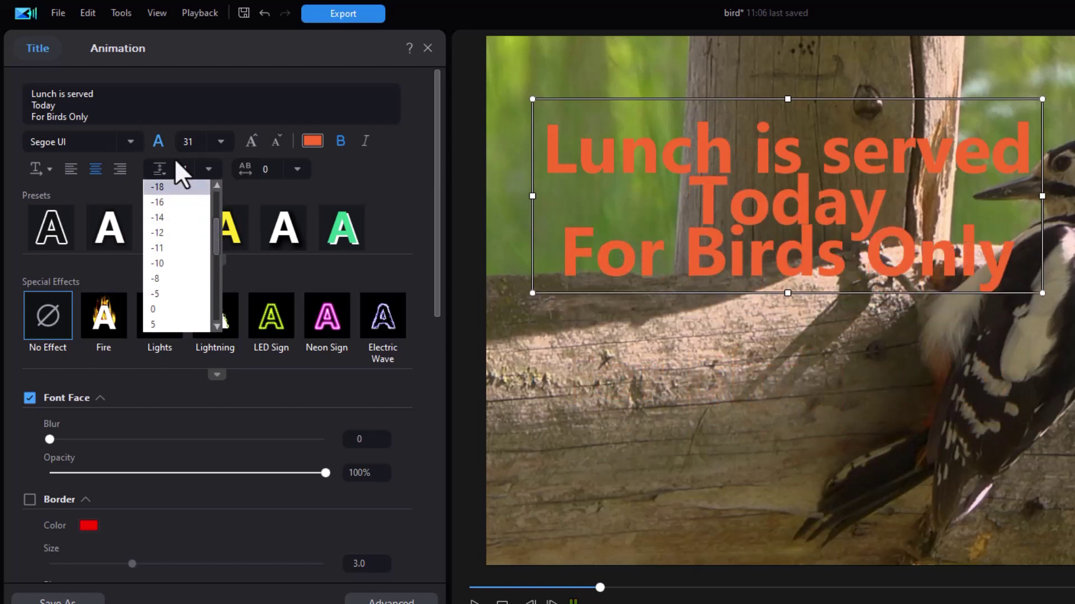
pyautogui.click(172, 230)
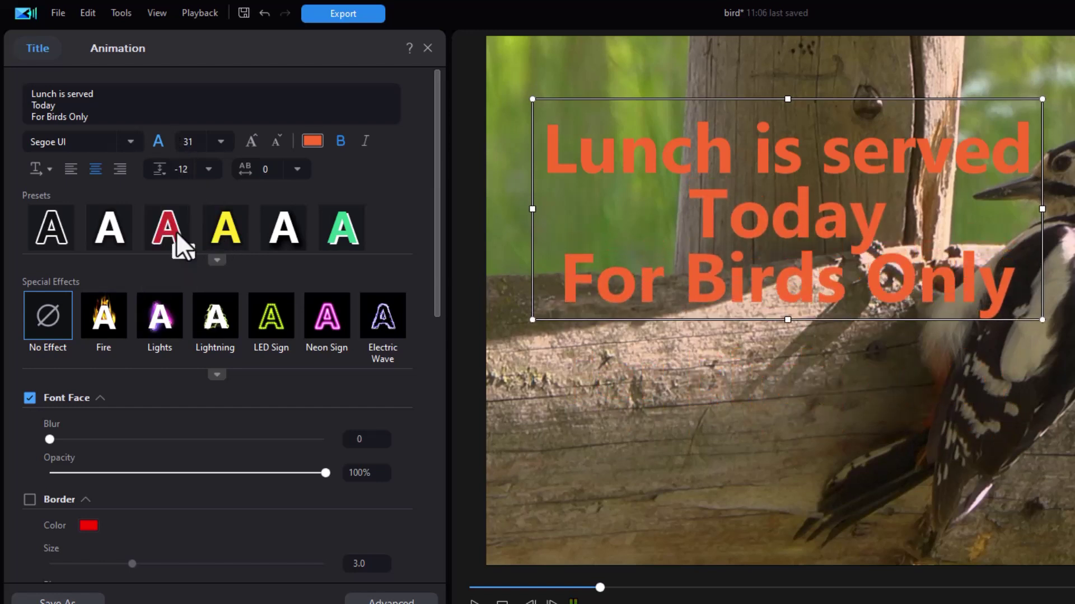
pyautogui.click(207, 169)
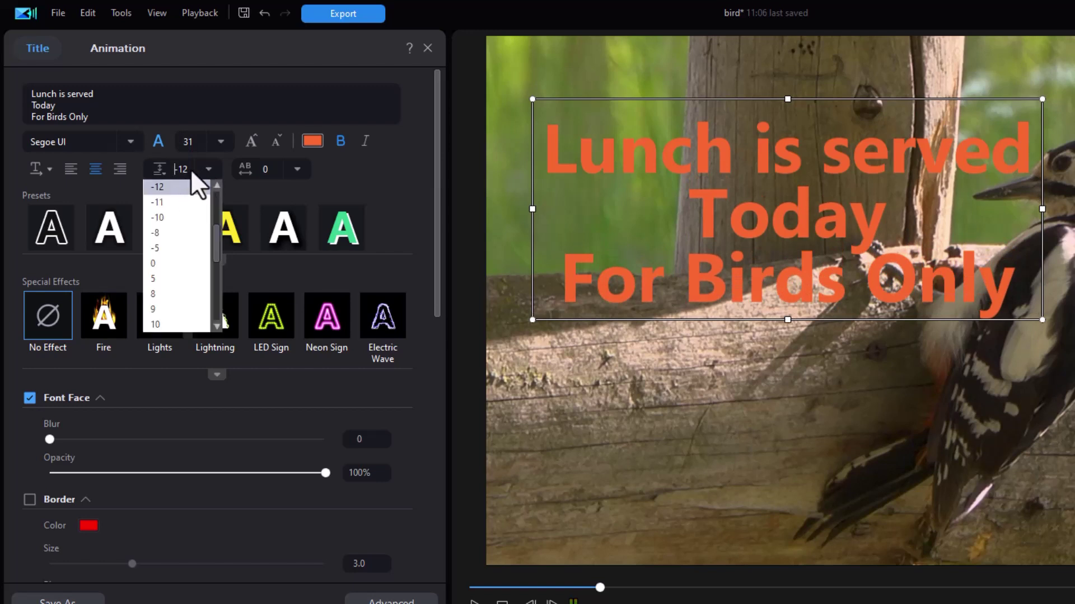
pyautogui.write('-13')
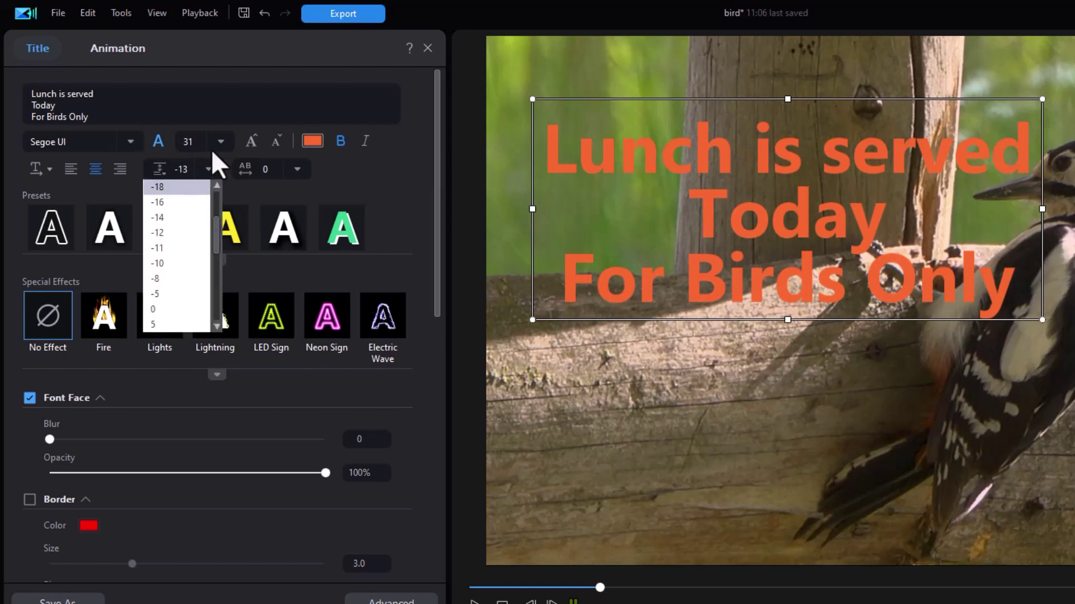
pyautogui.press('Return')
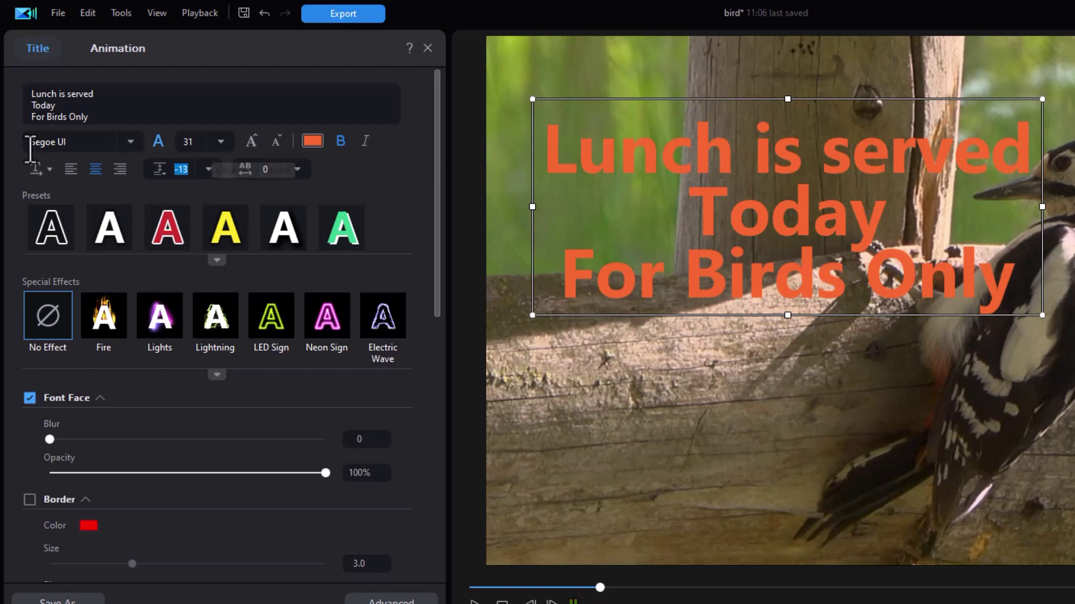
pyautogui.click(183, 174)
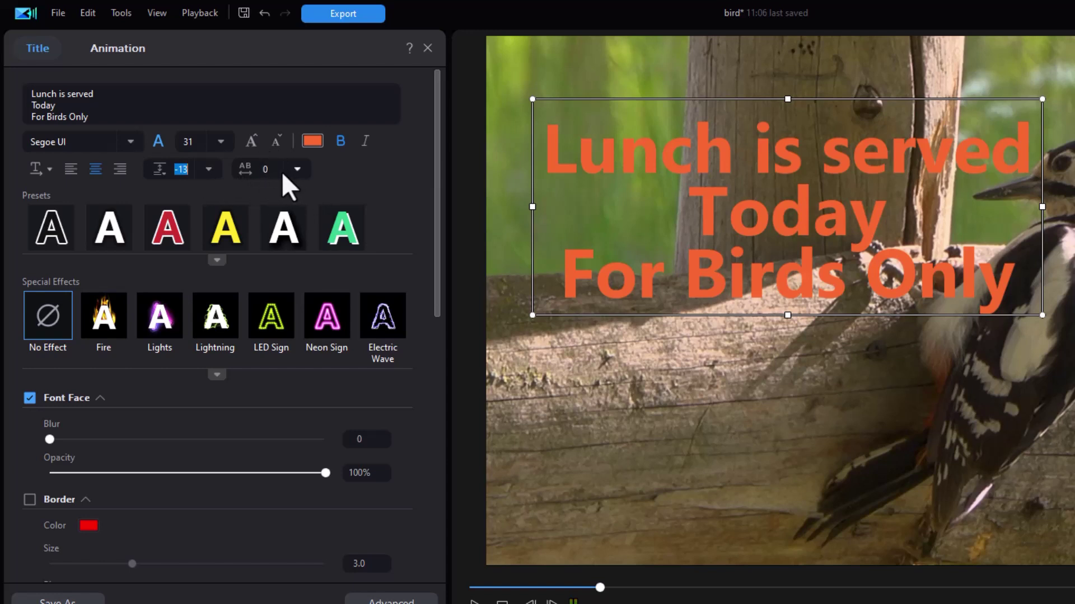
pyautogui.click(299, 169)
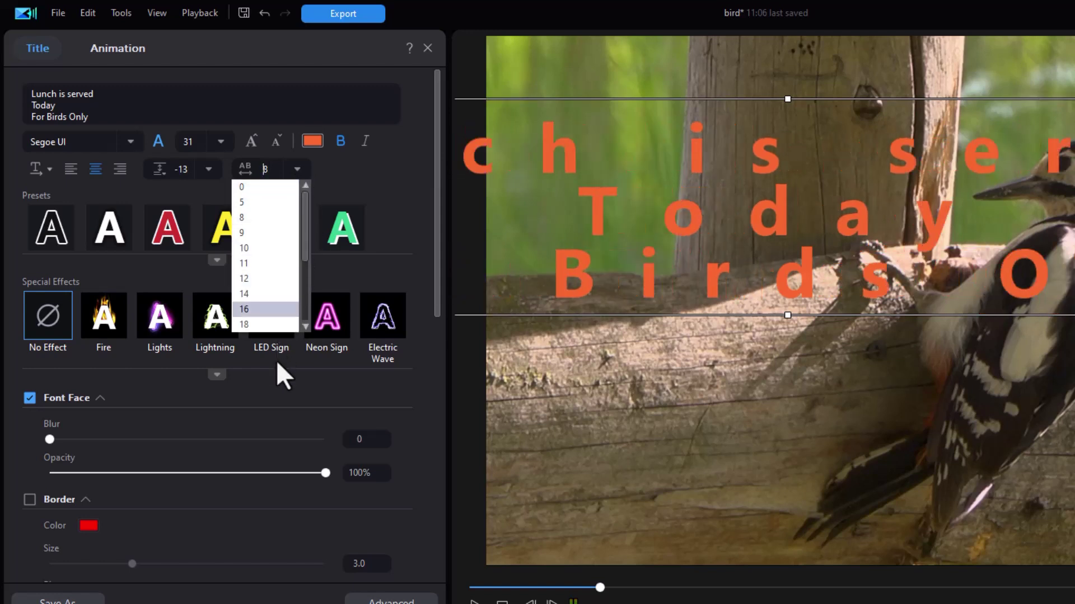
pyautogui.scroll(1, 300, 224)
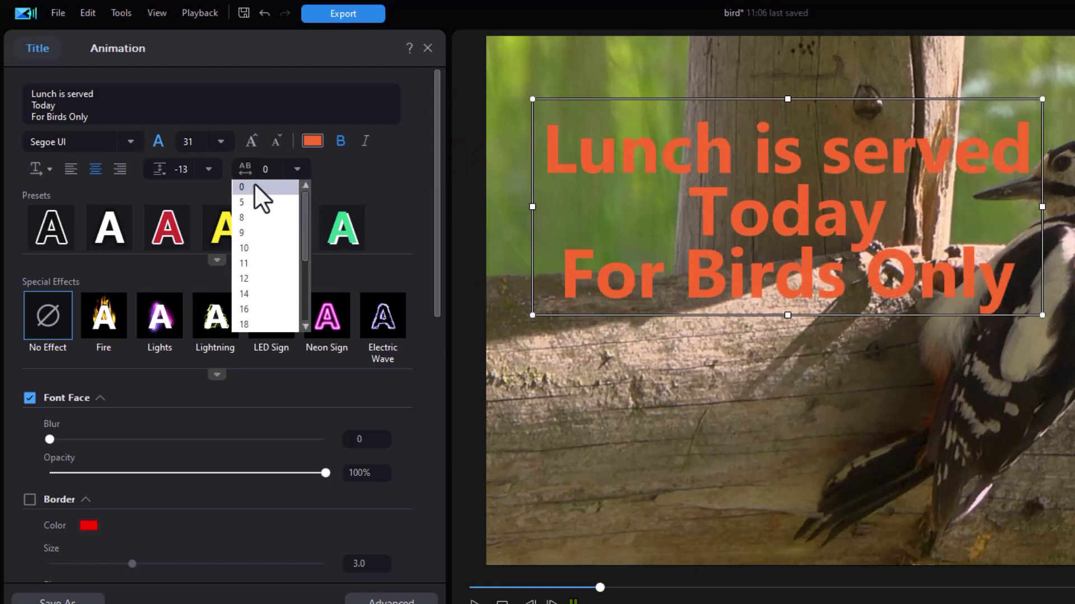
pyautogui.click(255, 187)
pyautogui.click(299, 169)
pyautogui.write('1')
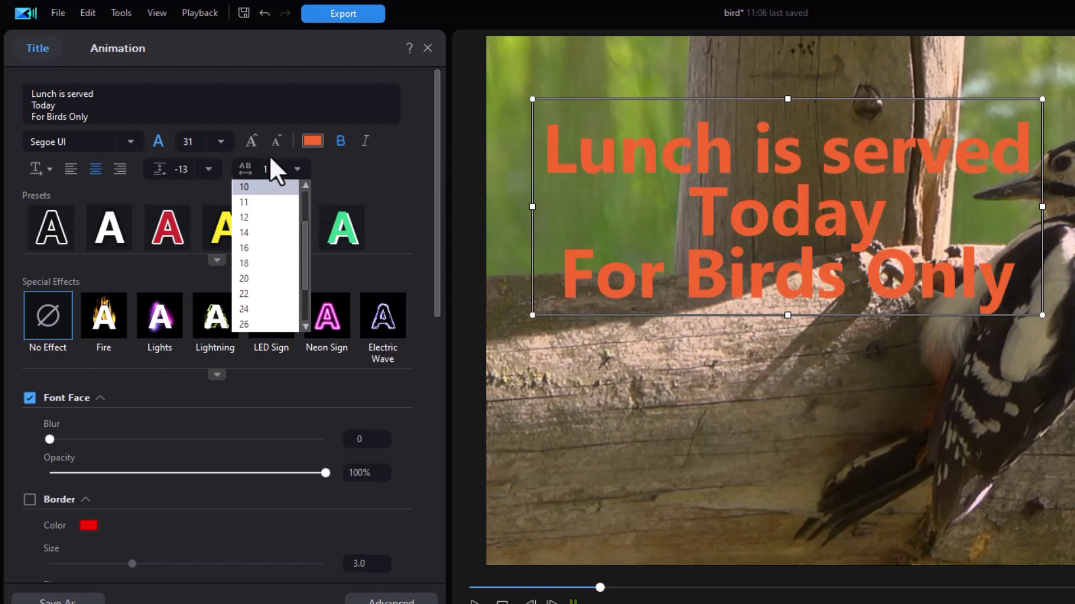
pyautogui.press('Return')
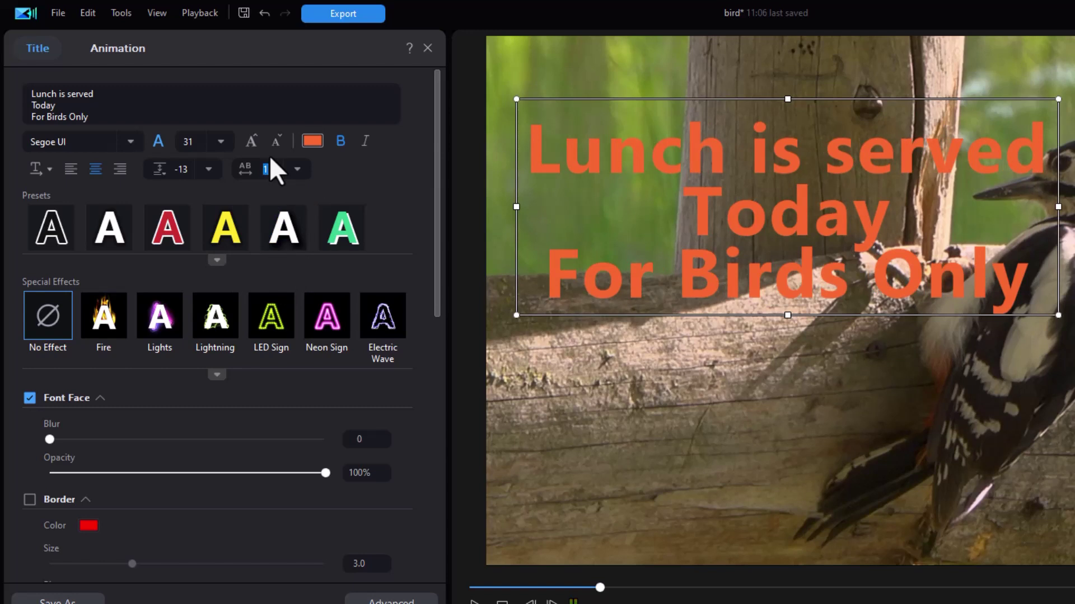
pyautogui.click(298, 169)
pyautogui.click(370, 171)
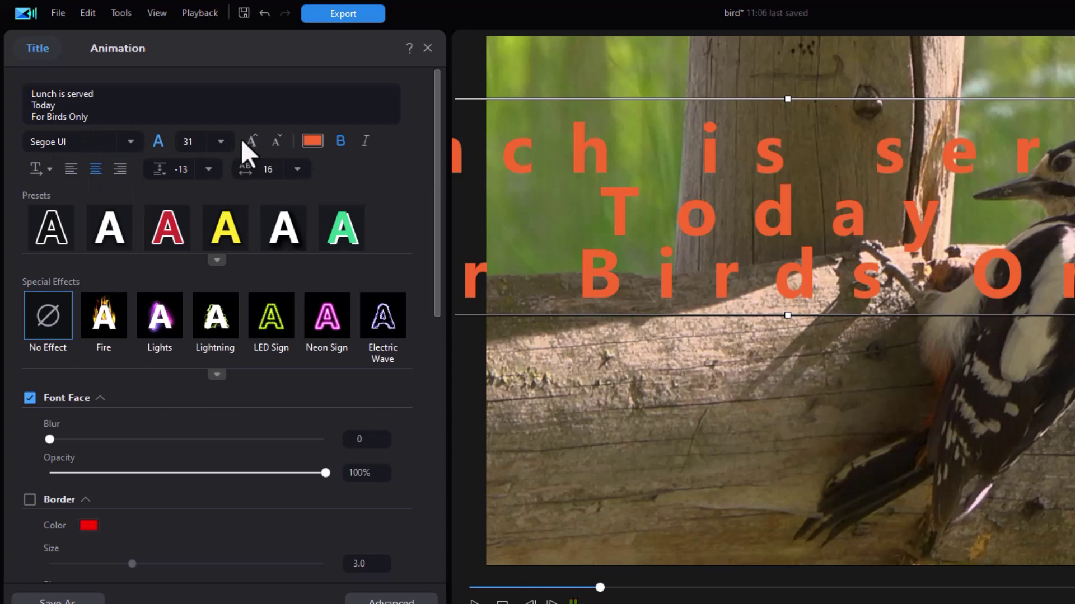
pyautogui.click(298, 169)
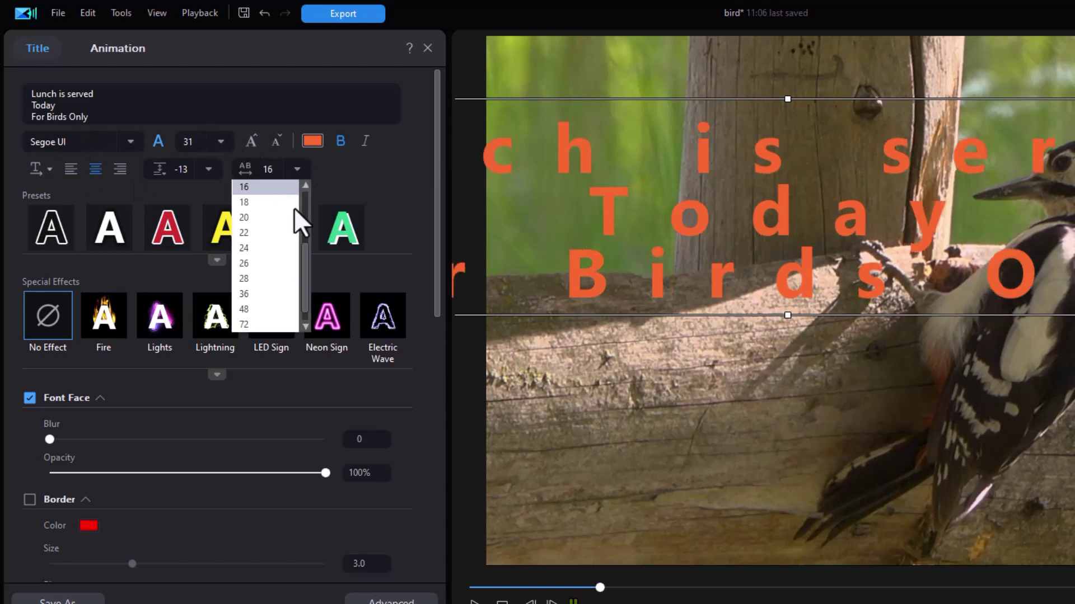
pyautogui.moveTo(302, 257); pyautogui.dragTo(301, 203)
pyautogui.click(259, 193)
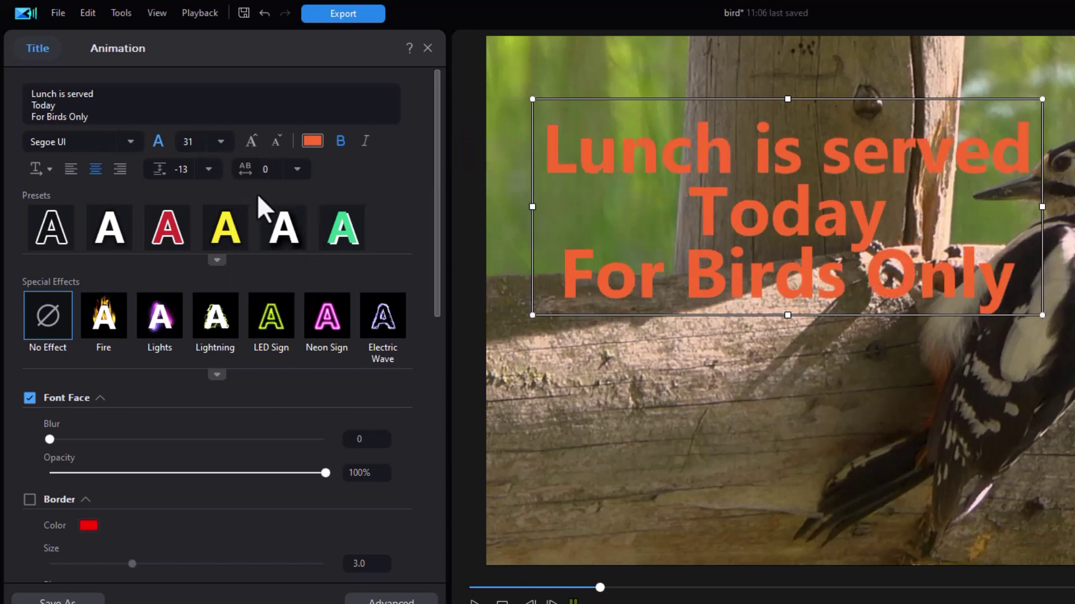
# - Preview the blue-gradient style preset, then restore the title's orange styling
pyautogui.click(217, 259)
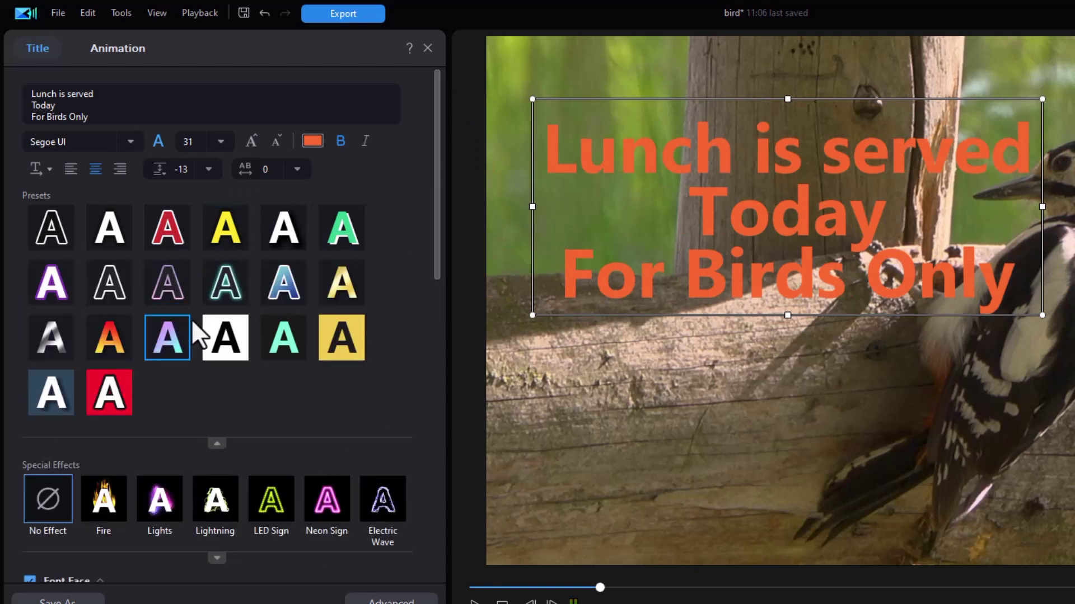
pyautogui.click(290, 289)
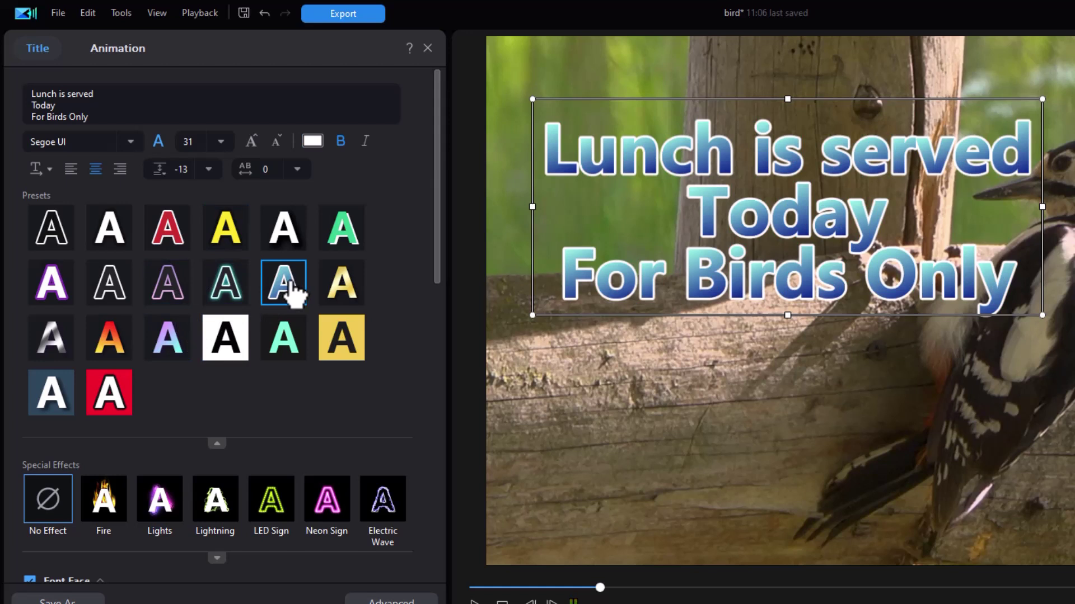
pyautogui.click(242, 280)
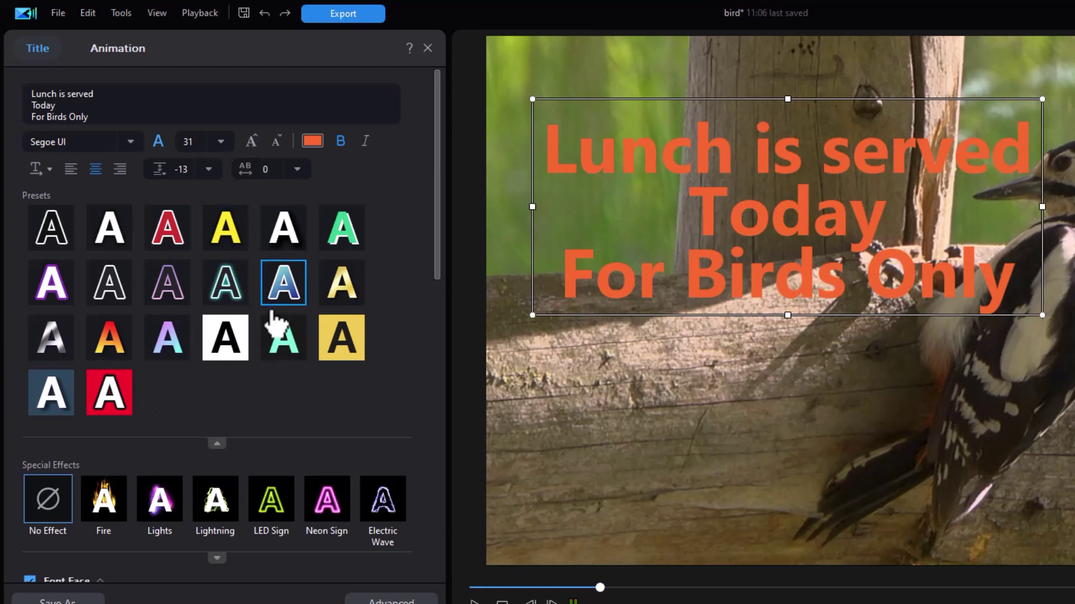
pyautogui.moveTo(438, 267); pyautogui.dragTo(442, 342)
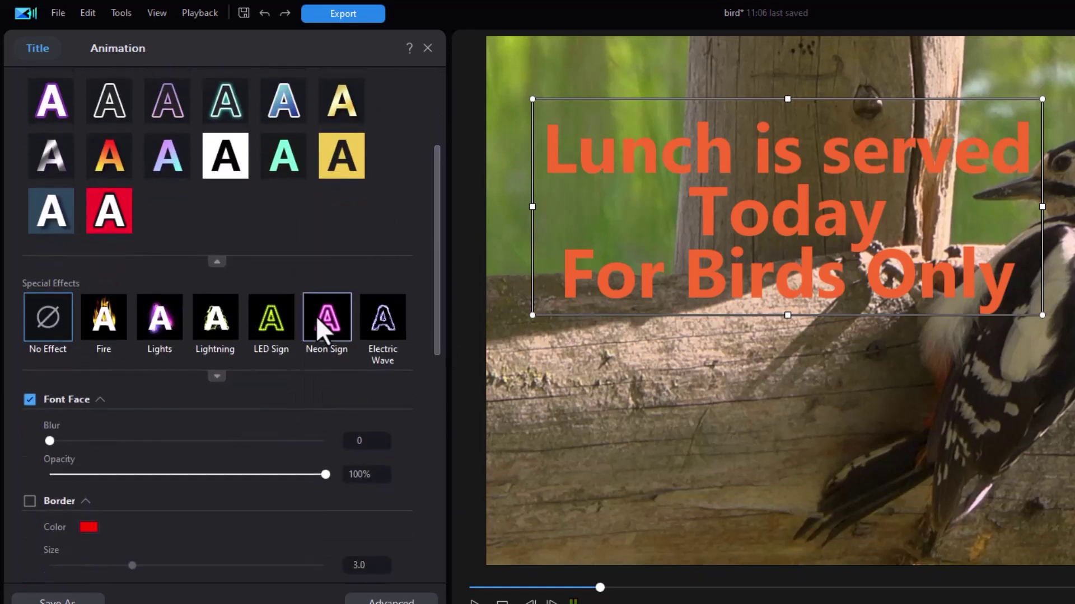
pyautogui.click(216, 376)
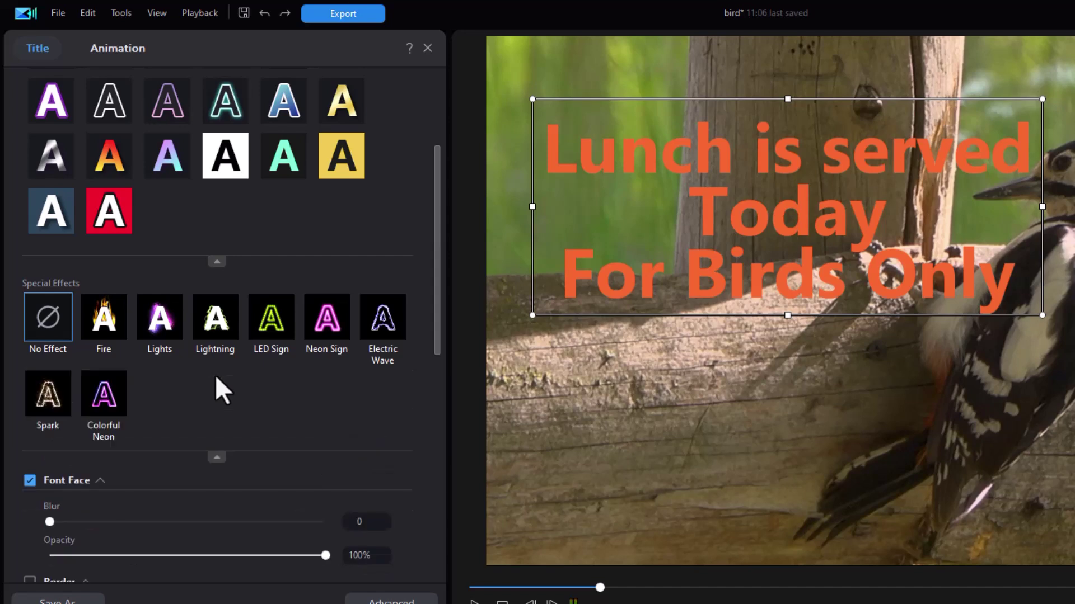
pyautogui.click(104, 327)
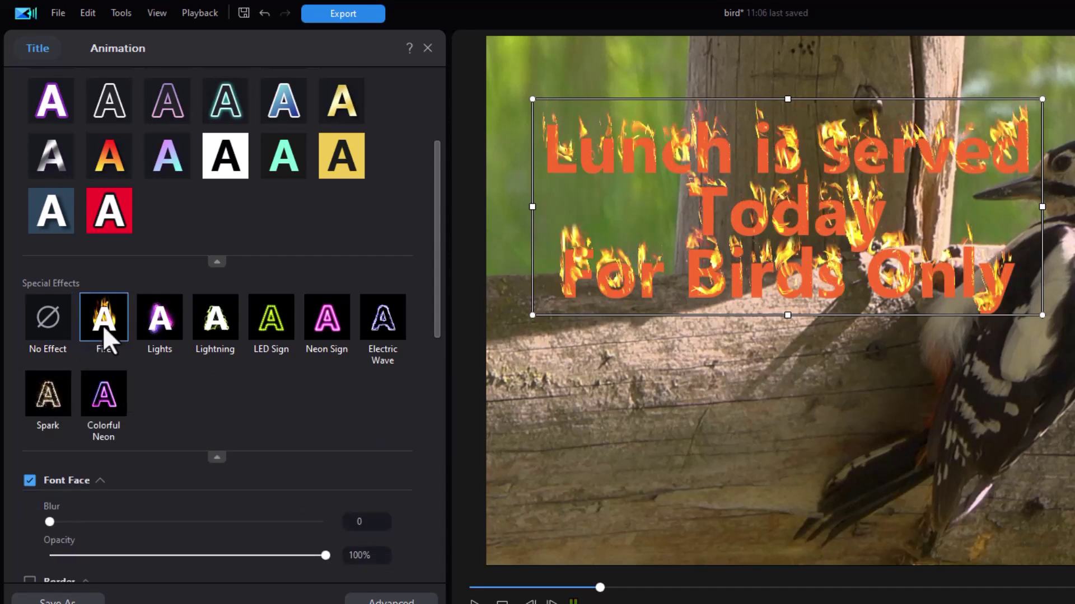
pyautogui.click(111, 394)
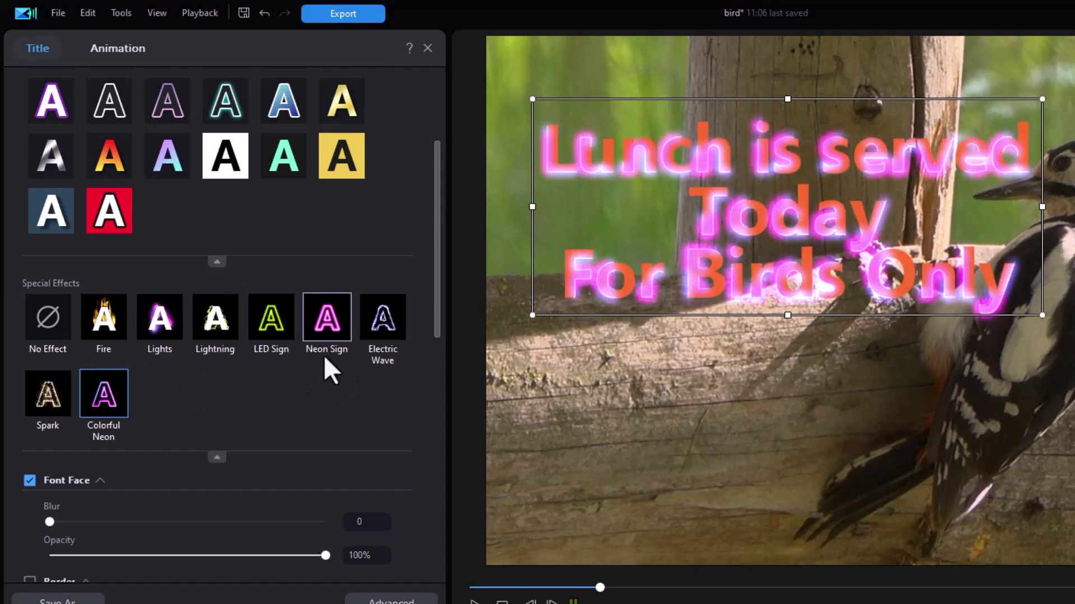
pyautogui.click(49, 315)
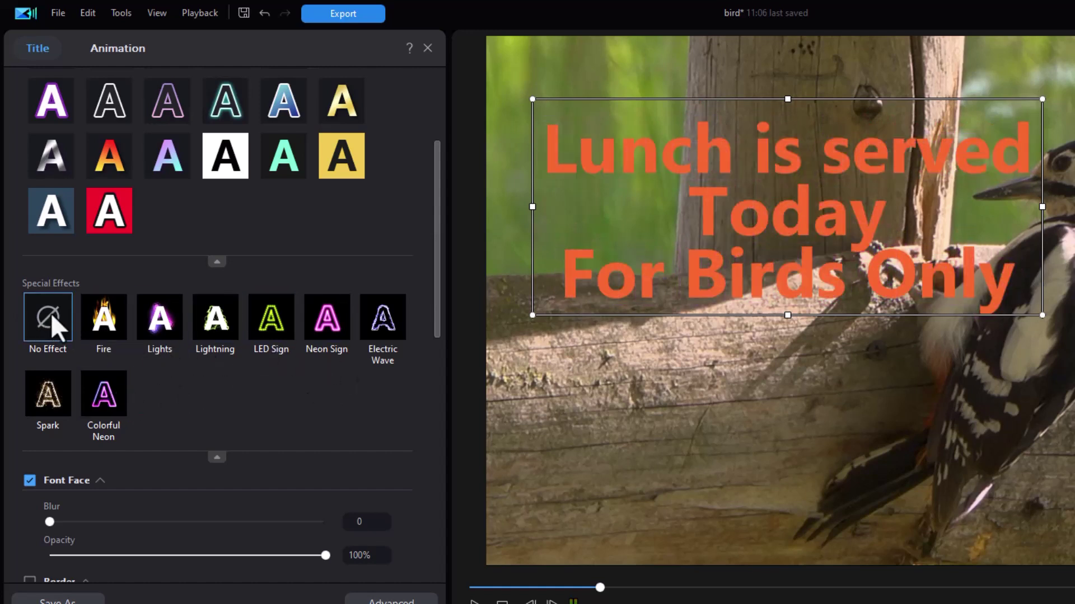
pyautogui.click(220, 454)
pyautogui.moveTo(435, 306); pyautogui.dragTo(435, 388)
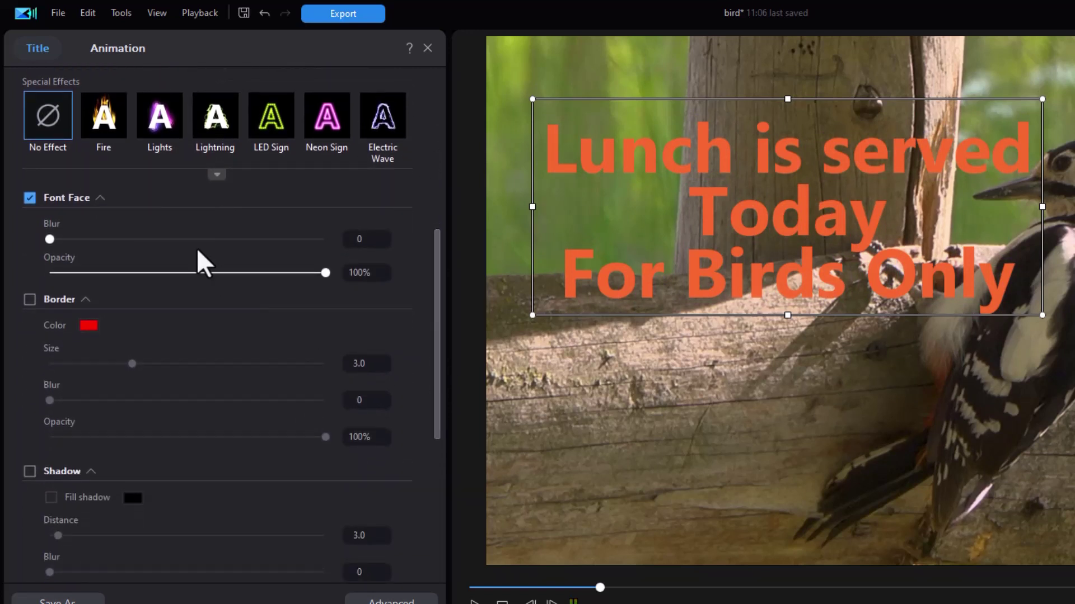
pyautogui.click(31, 198)
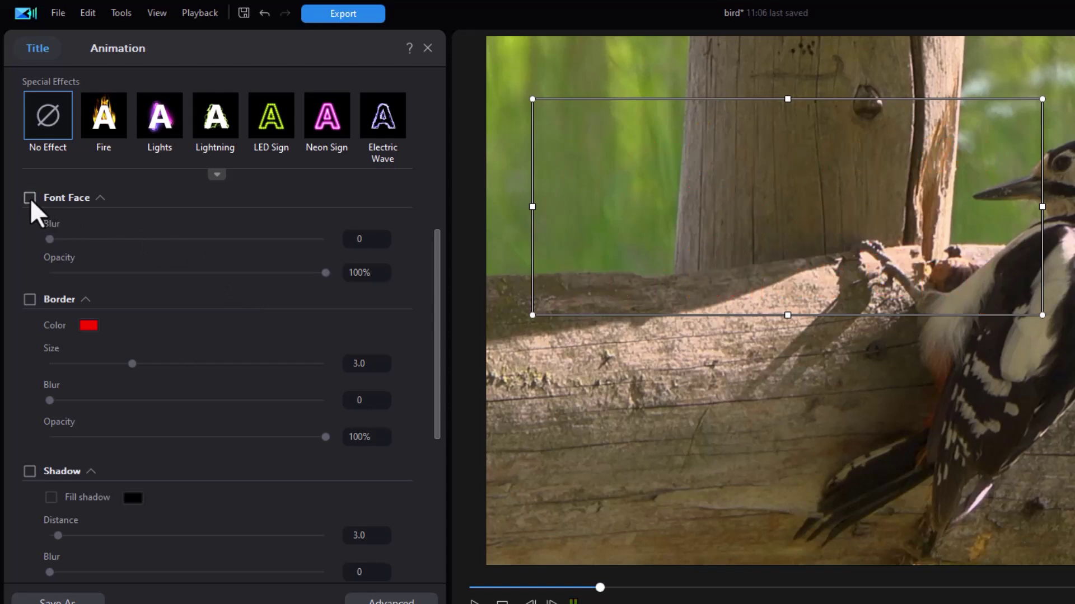
pyautogui.click(30, 198)
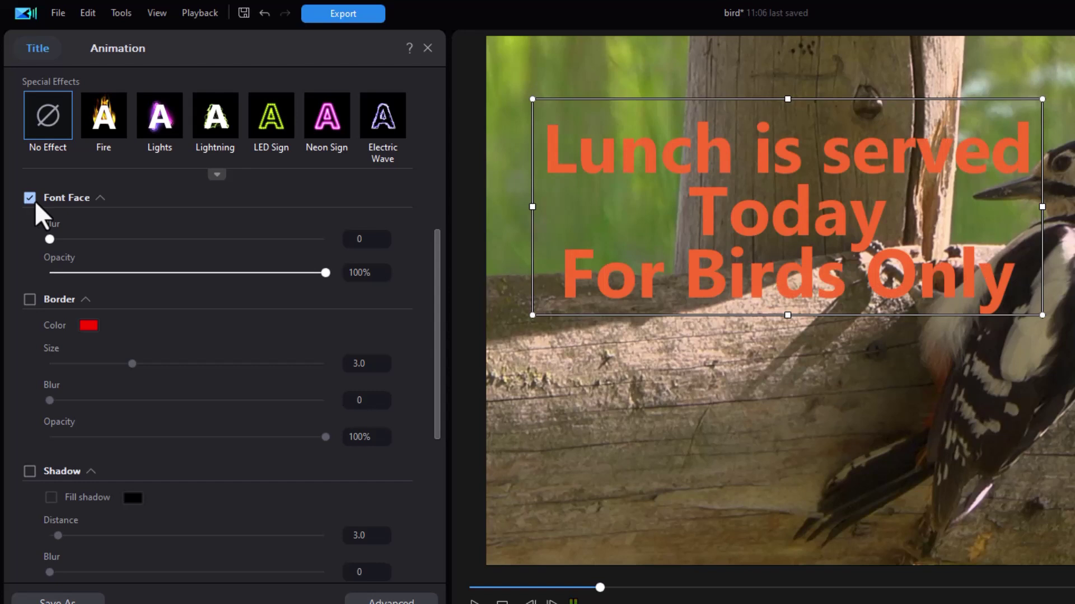
pyautogui.moveTo(55, 241); pyautogui.dragTo(15, 246)
pyautogui.moveTo(324, 272); pyautogui.dragTo(390, 288)
# - Turn on a white border around the orange title letters
pyautogui.click(29, 299)
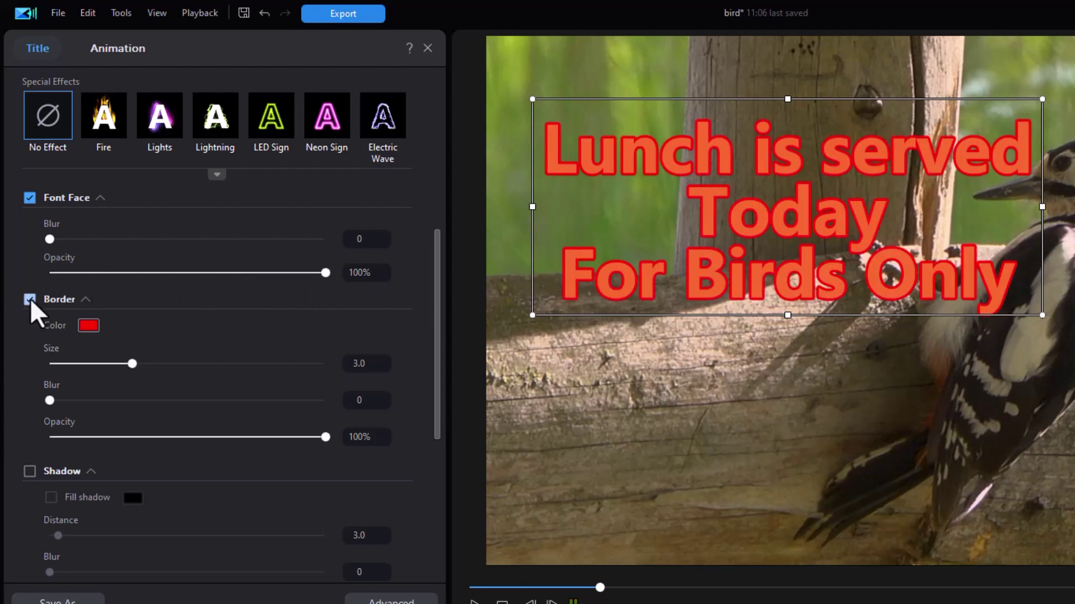
pyautogui.click(88, 325)
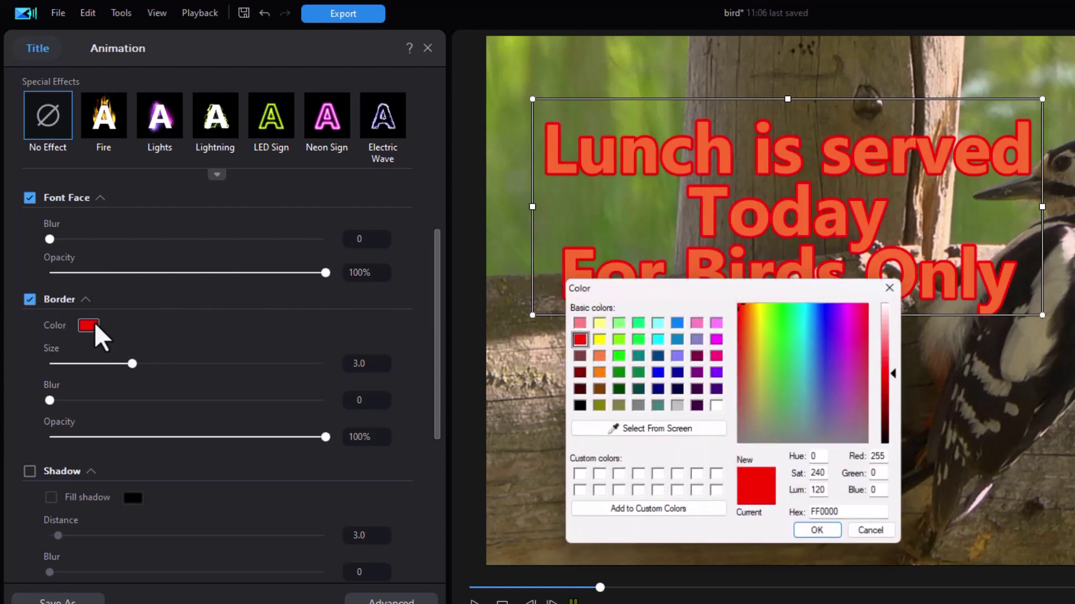
pyautogui.click(716, 405)
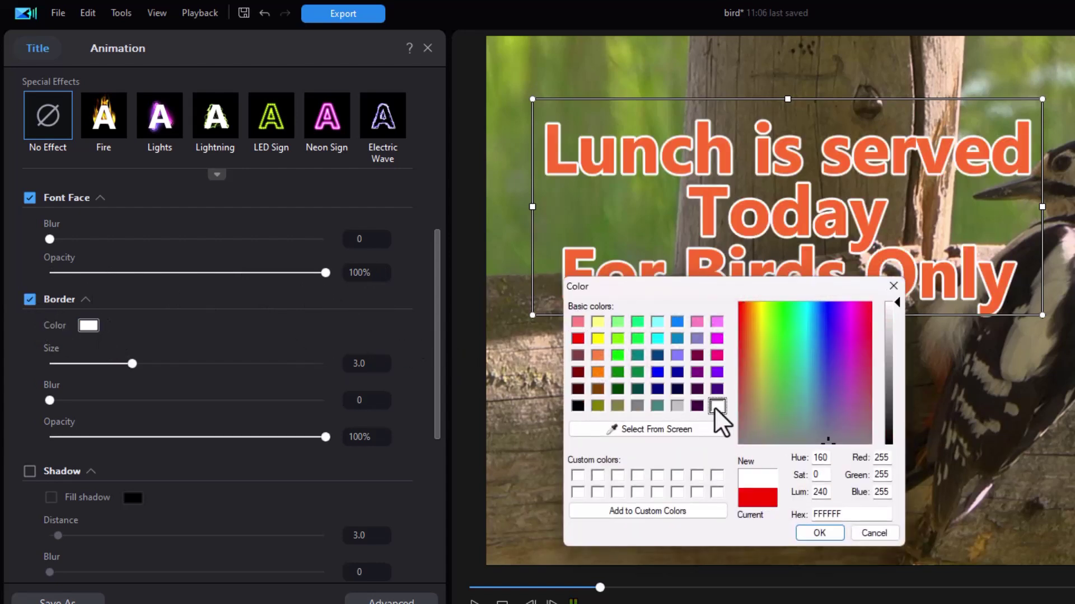
pyautogui.click(817, 533)
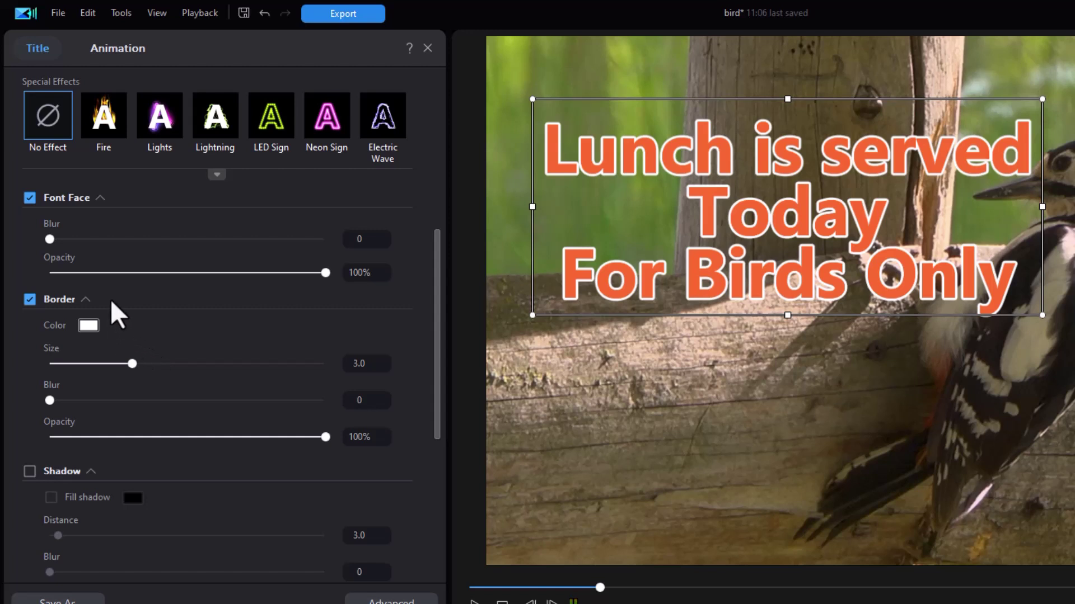
# - Check the outline with fill off, then set border size 2.7 at 100% opacity
pyautogui.click(29, 197)
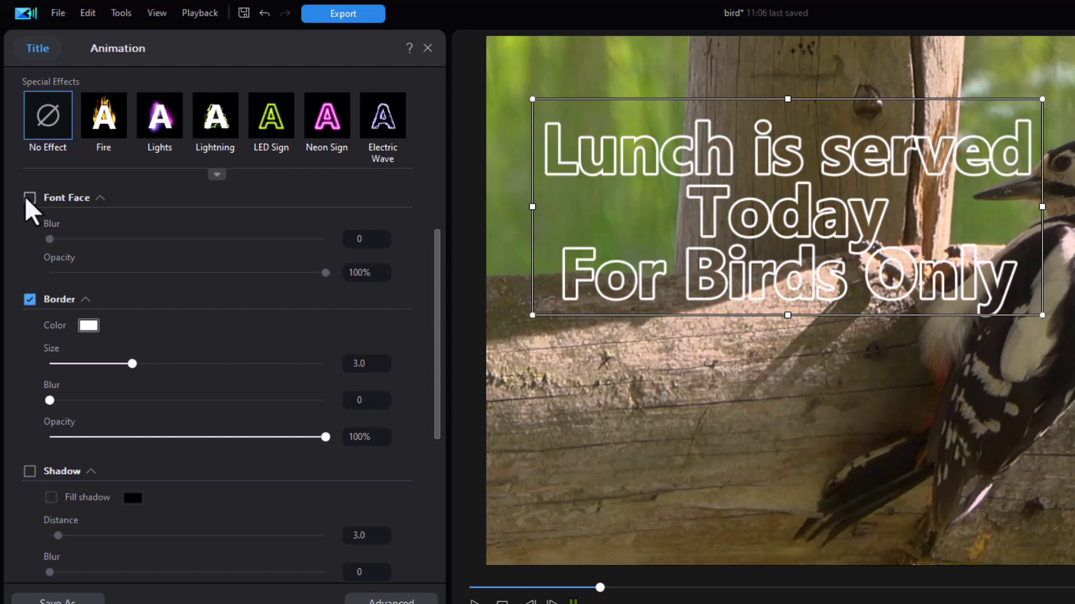
pyautogui.click(29, 197)
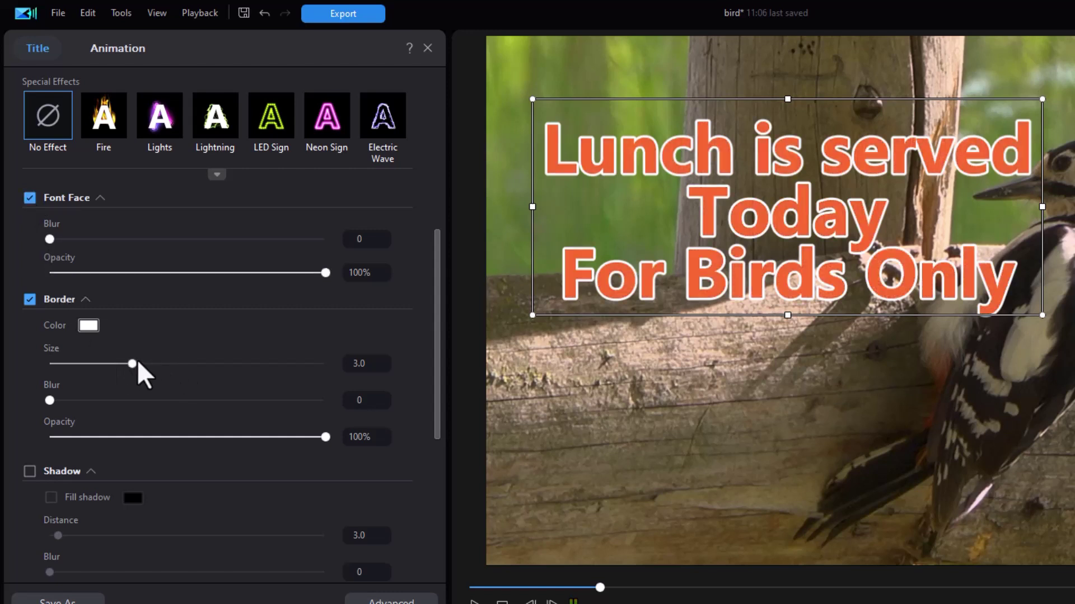
pyautogui.moveTo(133, 363); pyautogui.dragTo(146, 364)
pyautogui.moveTo(219, 372); pyautogui.dragTo(460, 383)
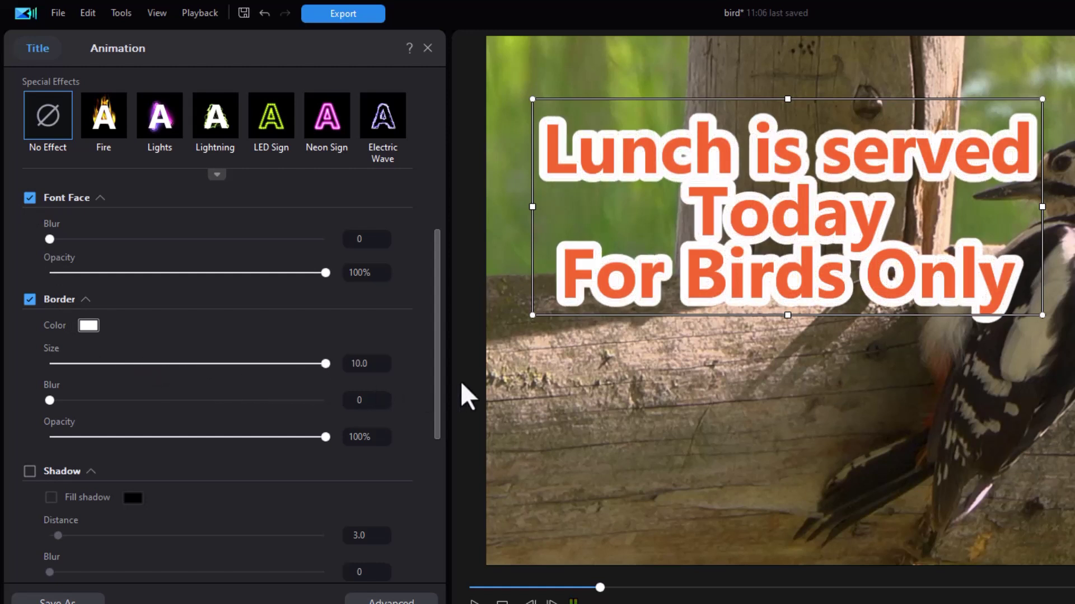
pyautogui.moveTo(264, 361); pyautogui.dragTo(121, 360)
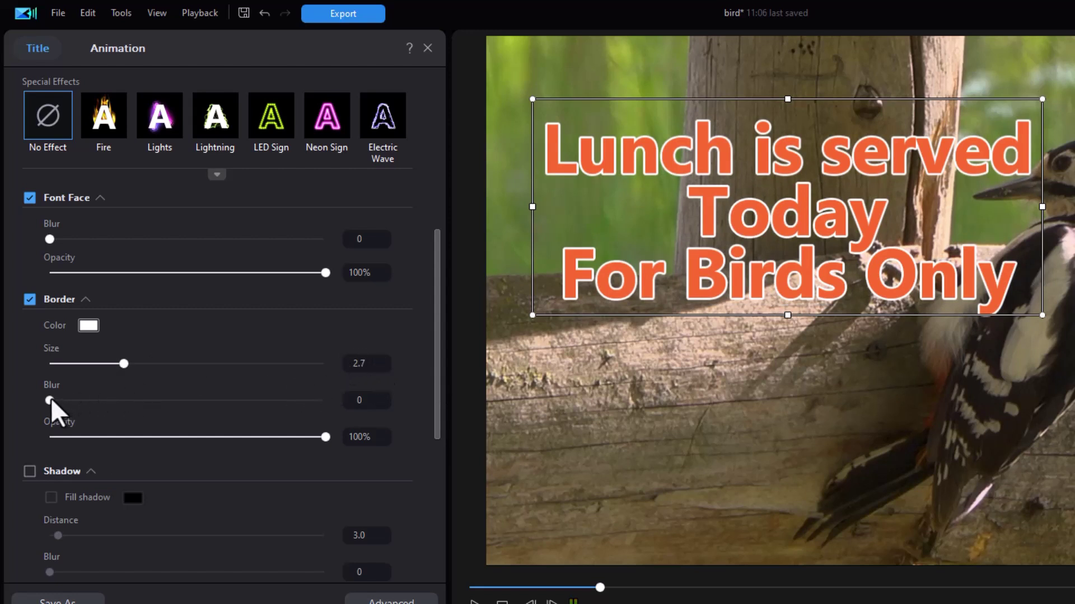
pyautogui.moveTo(325, 437); pyautogui.dragTo(378, 444)
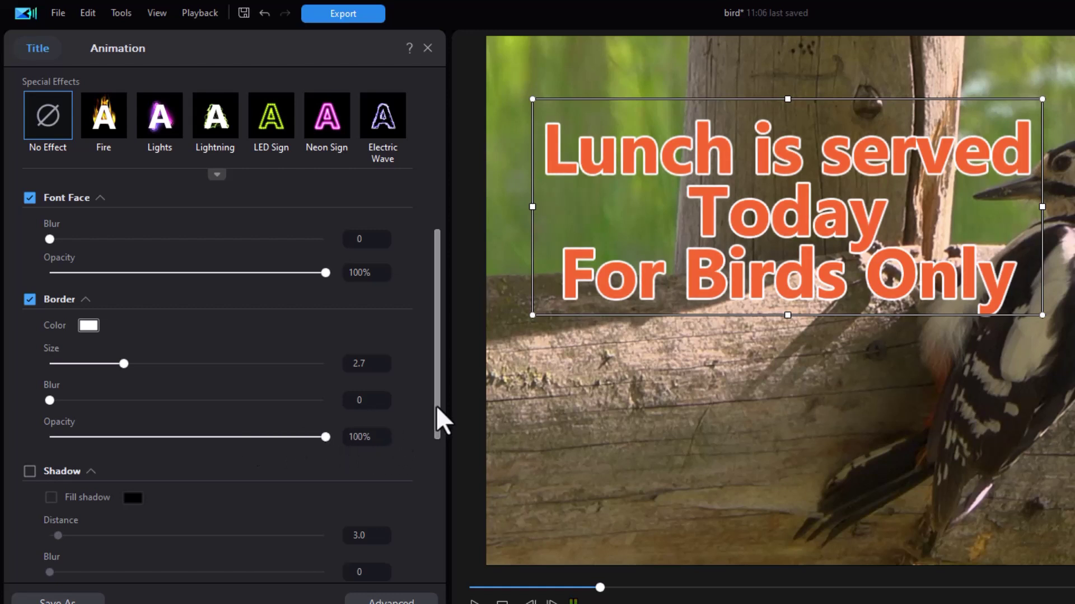
# - Add a black drop shadow to the title with distance 2.0 and blur 1
pyautogui.moveTo(436, 405); pyautogui.dragTo(435, 471)
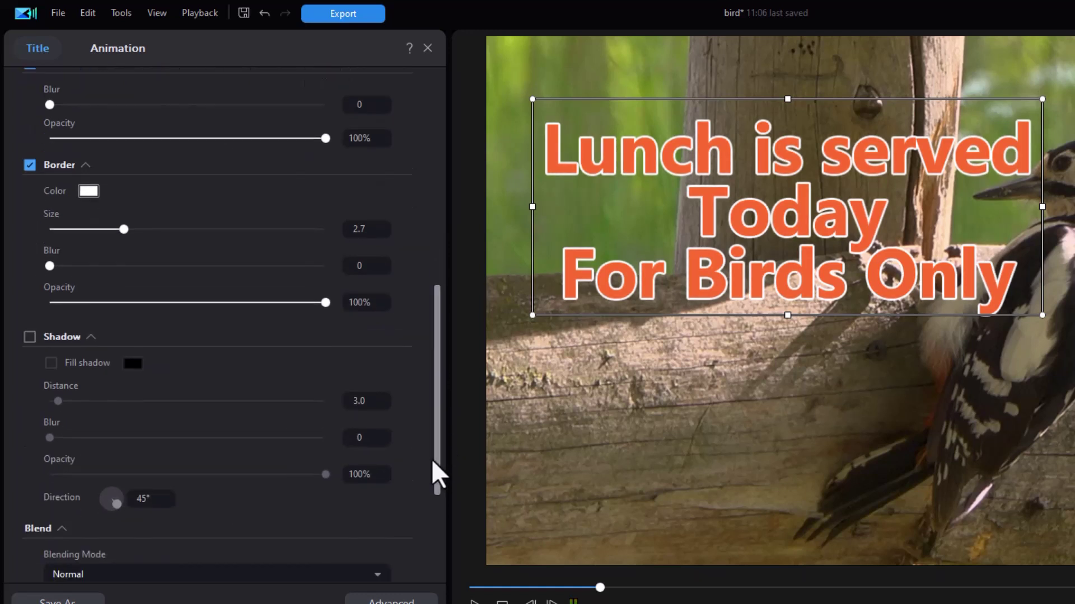
pyautogui.click(28, 337)
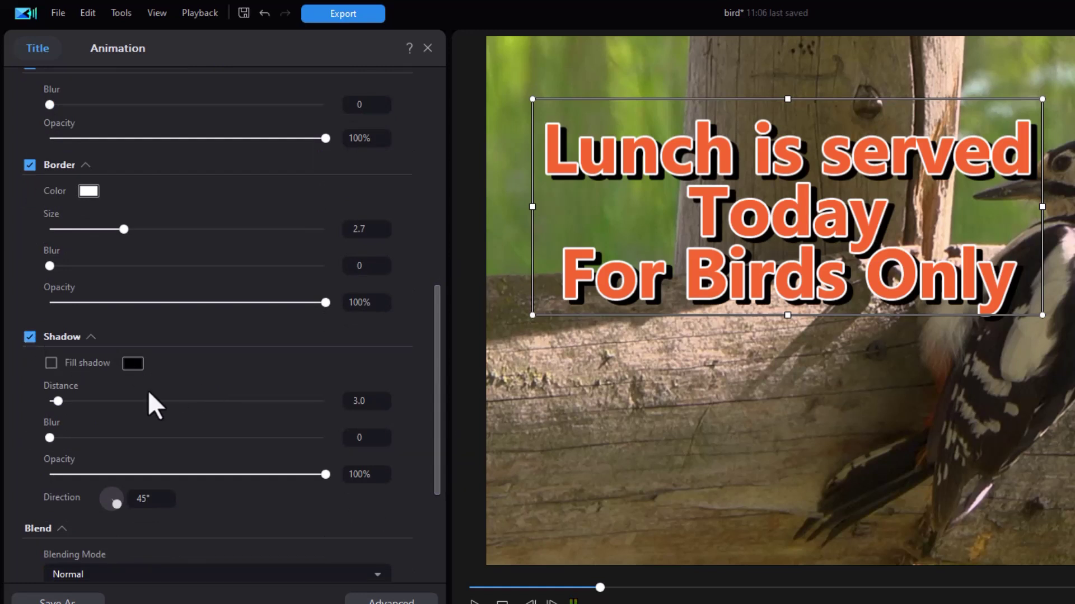
pyautogui.moveTo(61, 403)
pyautogui.mouseDown()
pyautogui.moveTo(345, 444)
pyautogui.moveTo(140, 429)
pyautogui.moveTo(52, 396)
pyautogui.mouseUp()
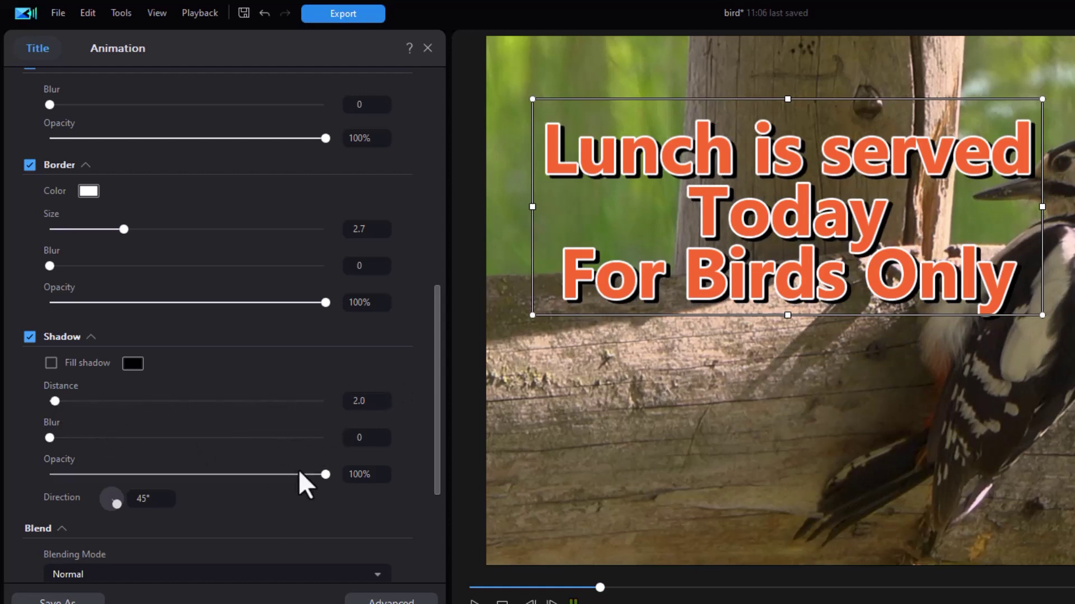
pyautogui.moveTo(55, 438); pyautogui.dragTo(78, 440)
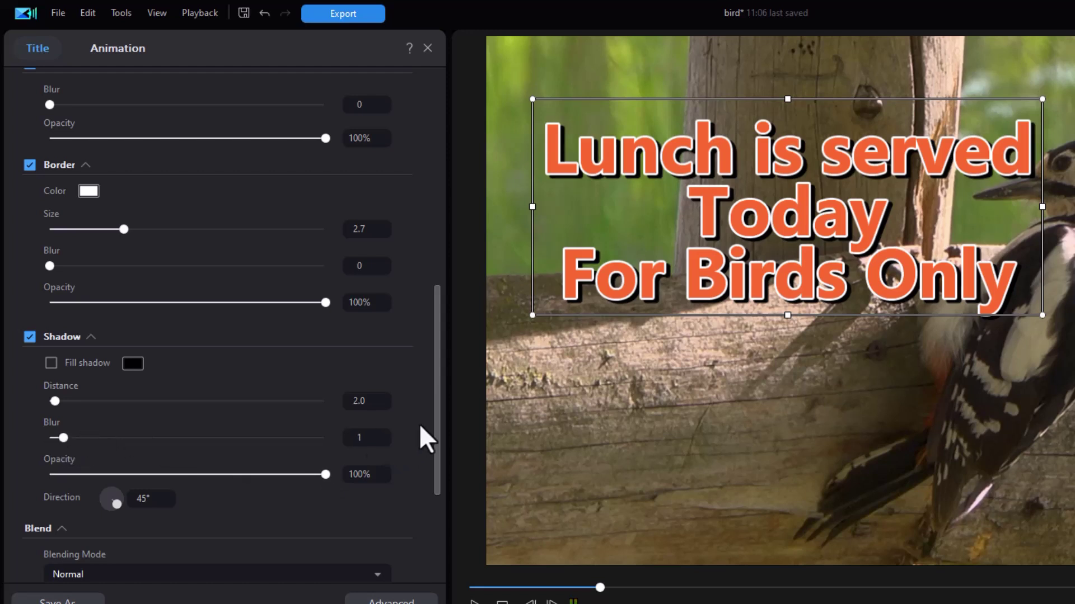
pyautogui.scroll(-3, 436, 419)
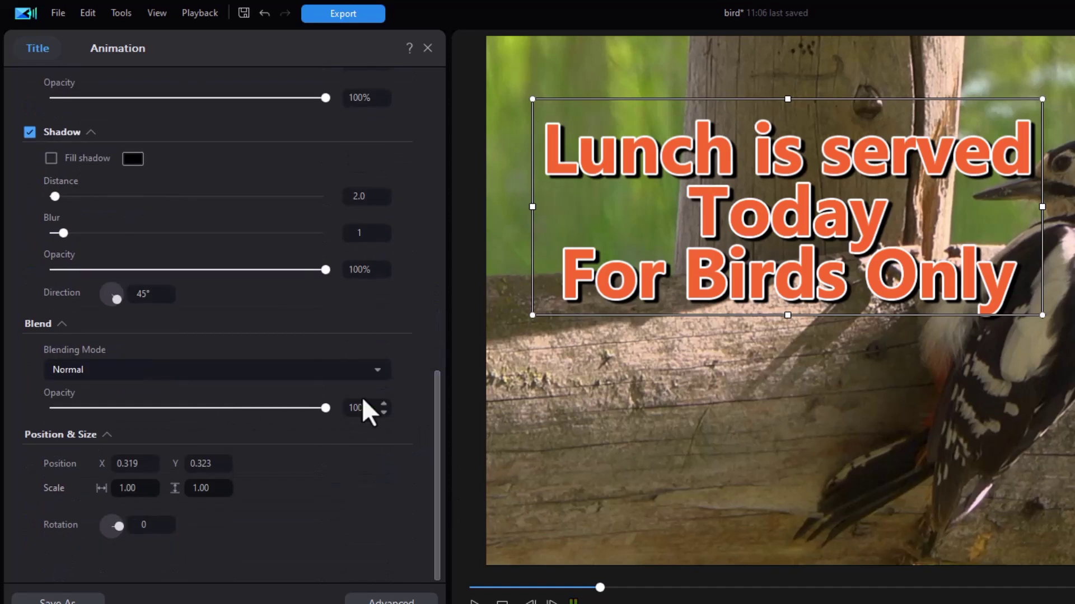
pyautogui.click(376, 369)
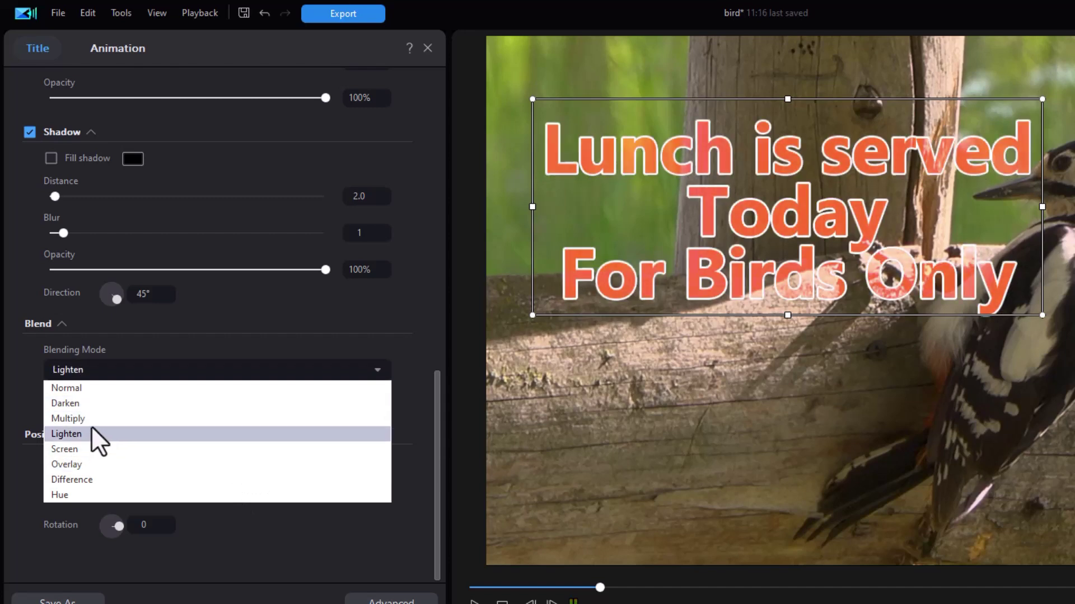
pyautogui.click(414, 359)
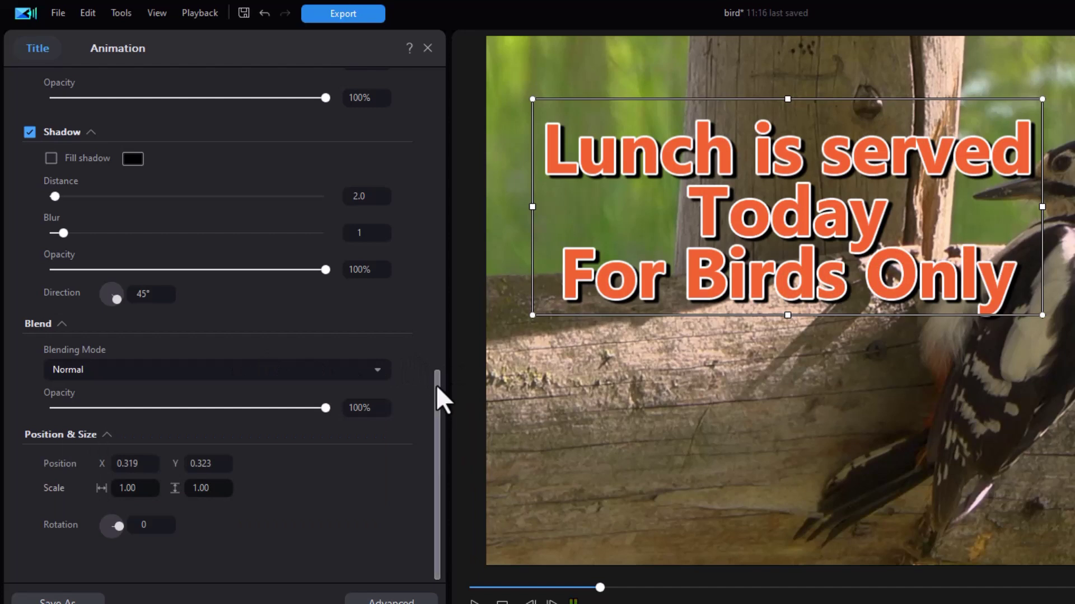
pyautogui.moveTo(436, 386); pyautogui.dragTo(446, 72)
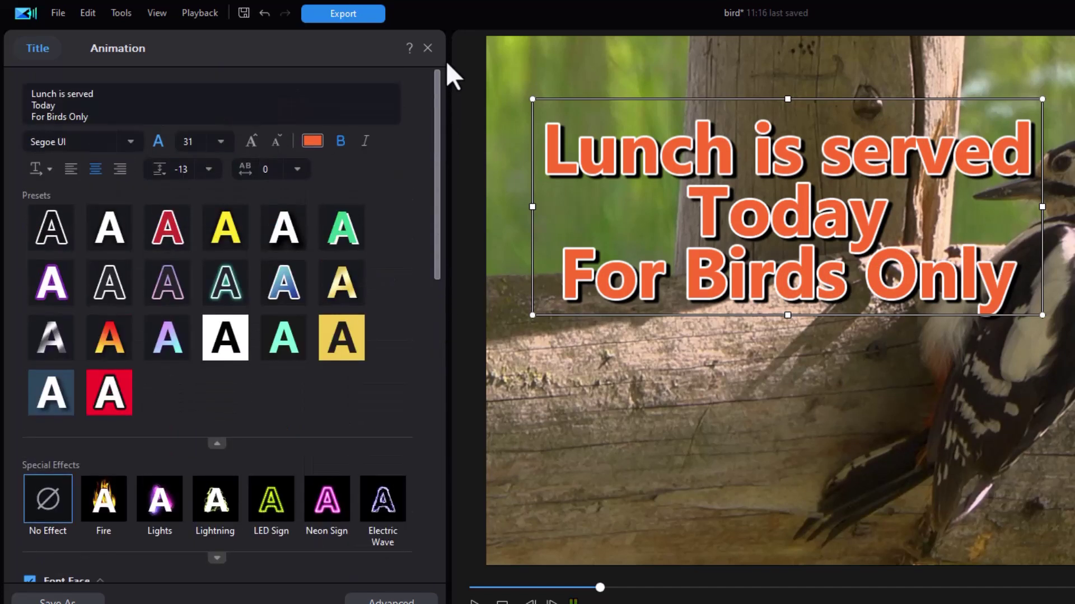
# - Select the v in 'served' and change its font from Segoe UI to Meegoreng
pyautogui.doubleClick(715, 96)
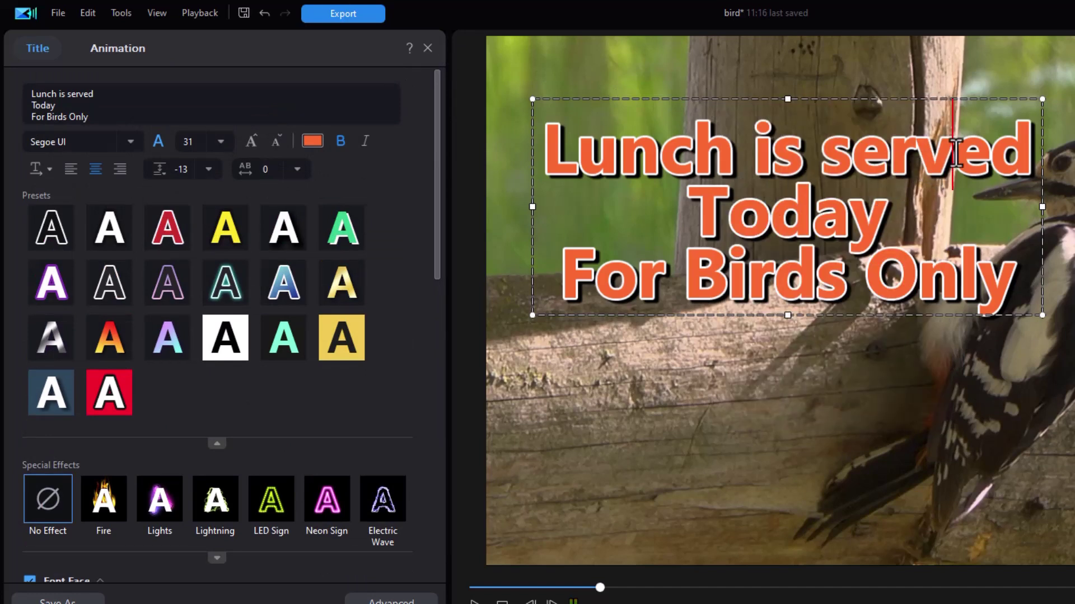
pyautogui.moveTo(956, 159); pyautogui.dragTo(933, 159)
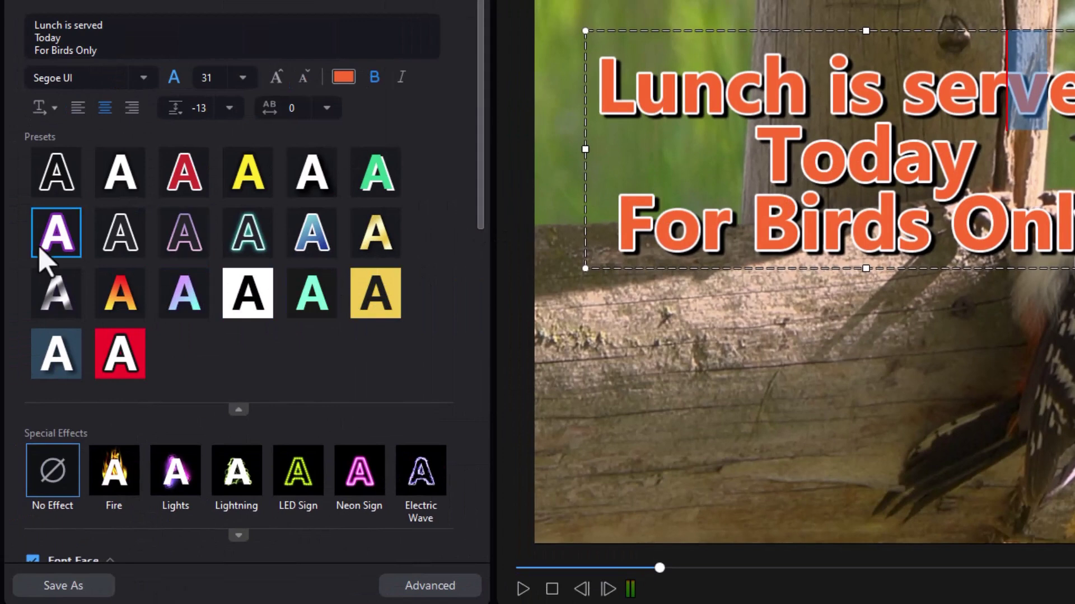
pyautogui.moveTo(480, 207); pyautogui.dragTo(463, 125)
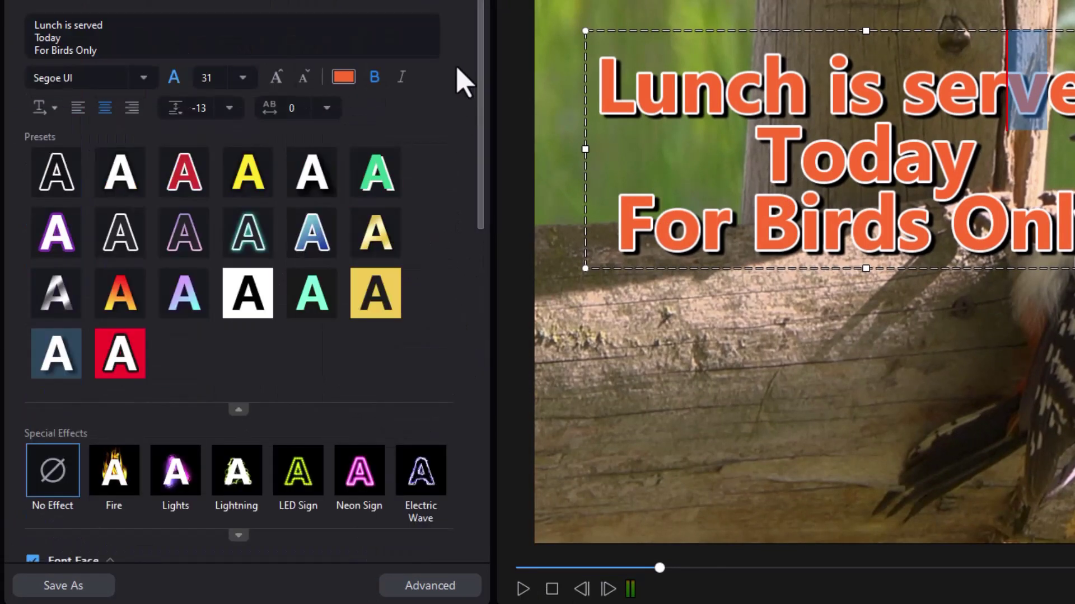
pyautogui.click(141, 78)
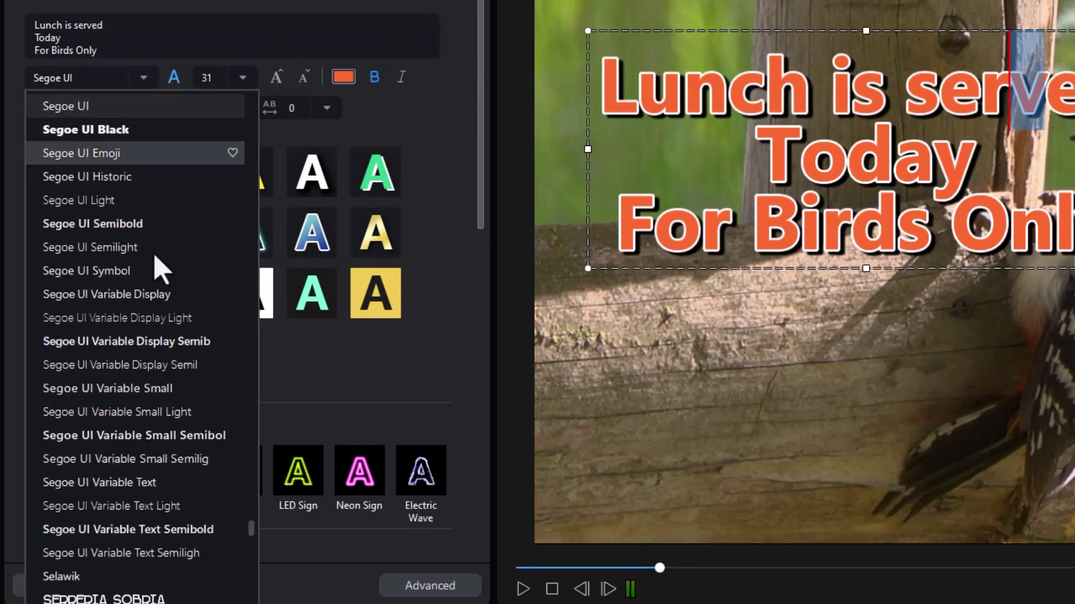
pyautogui.moveTo(252, 534); pyautogui.dragTo(236, 391)
pyautogui.scroll(-3, 242, 403)
pyautogui.scroll(1, 240, 403)
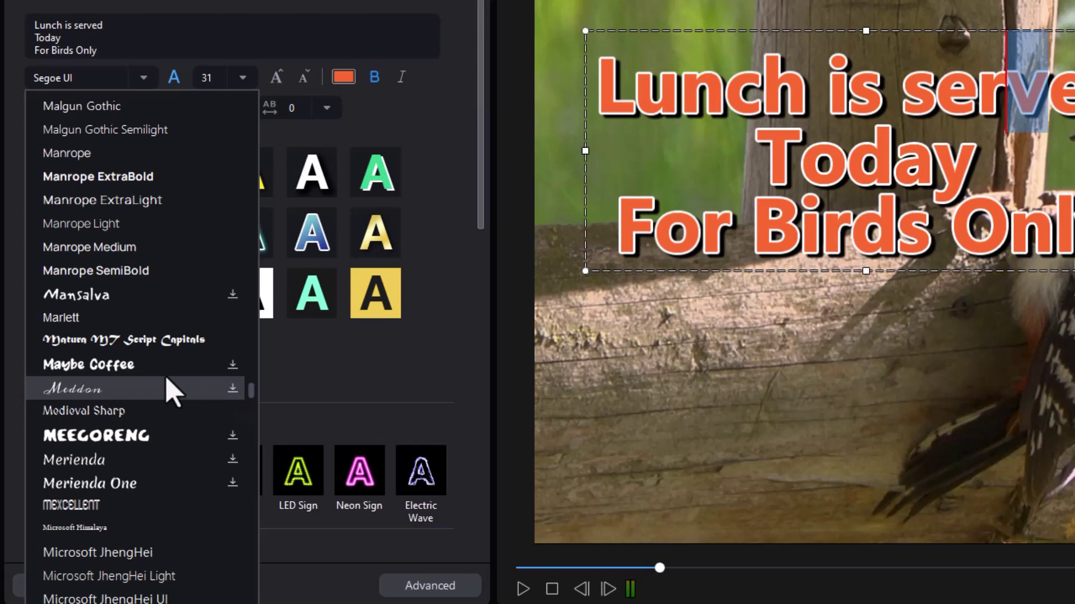
pyautogui.click(125, 439)
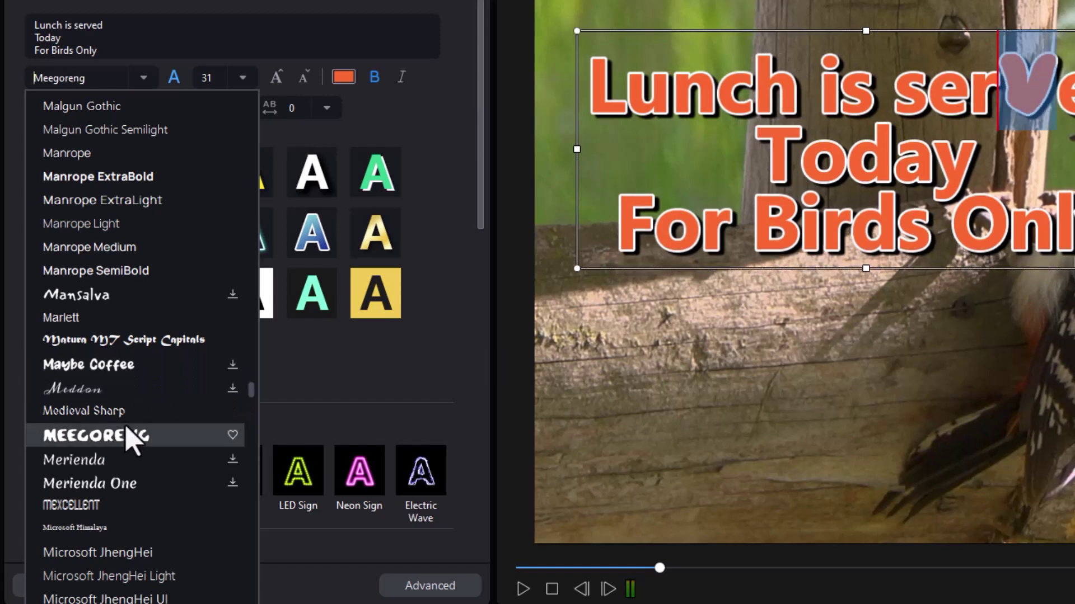
# - Make the heart-shaped v size 28 and turn off its white border
pyautogui.click(422, 145)
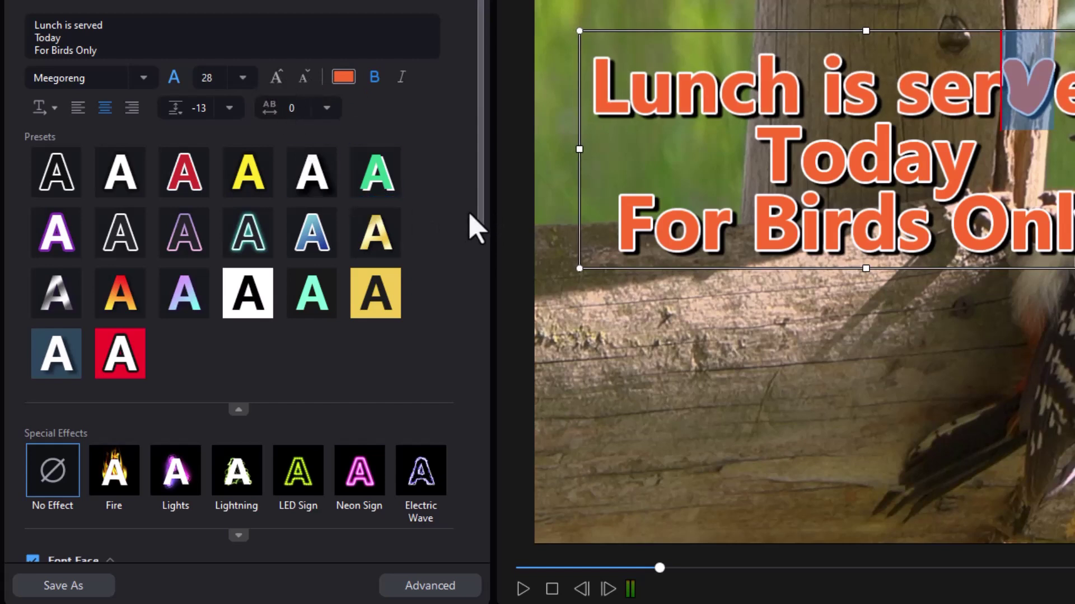
pyautogui.moveTo(480, 218); pyautogui.dragTo(463, 384)
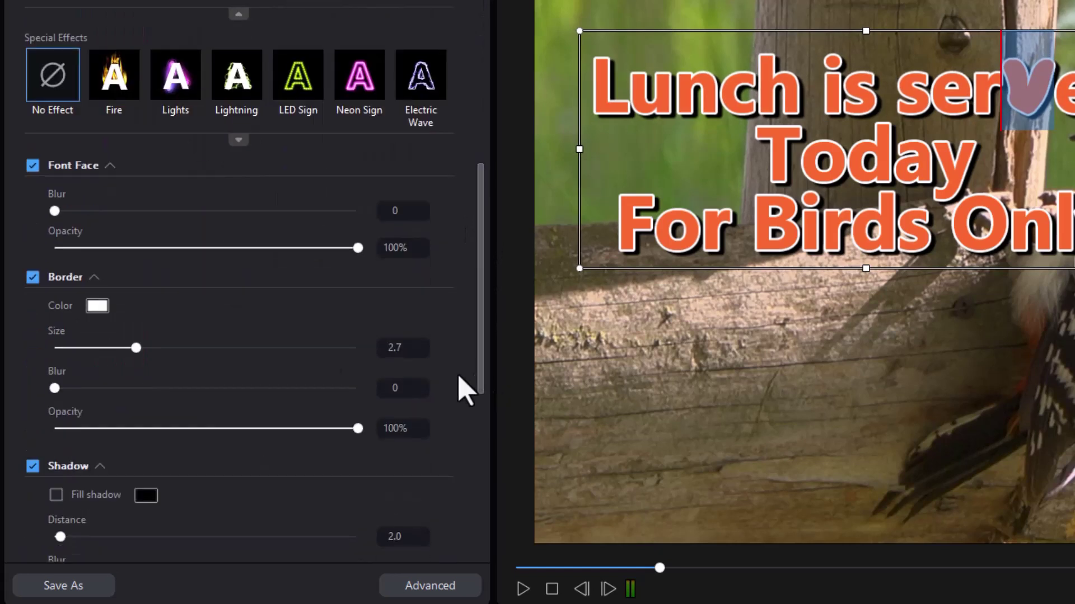
pyautogui.click(33, 279)
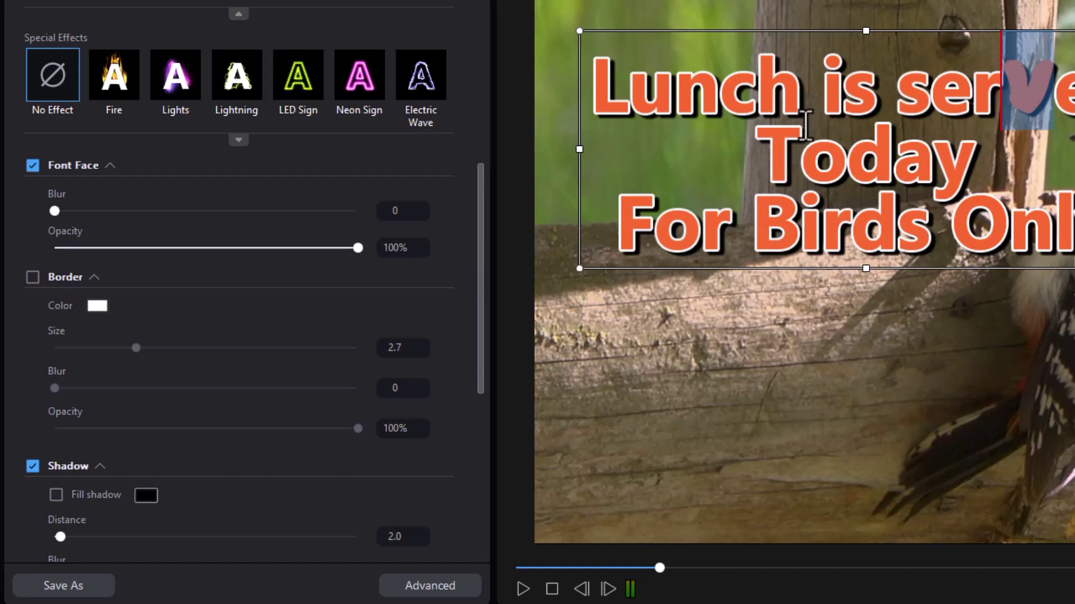
pyautogui.click(889, 103)
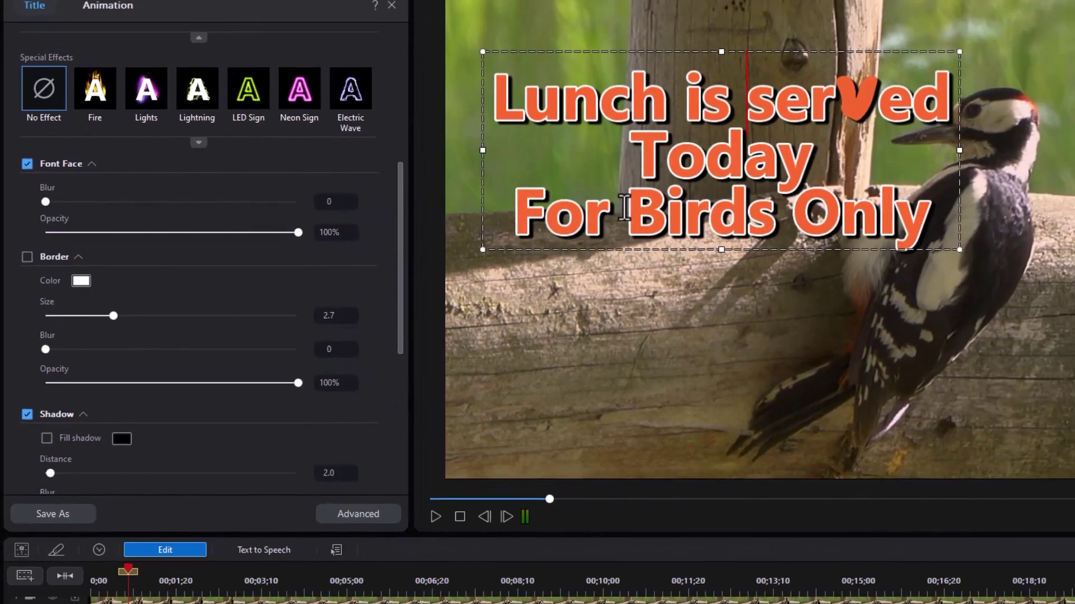
pyautogui.scroll(-5, 485, 478)
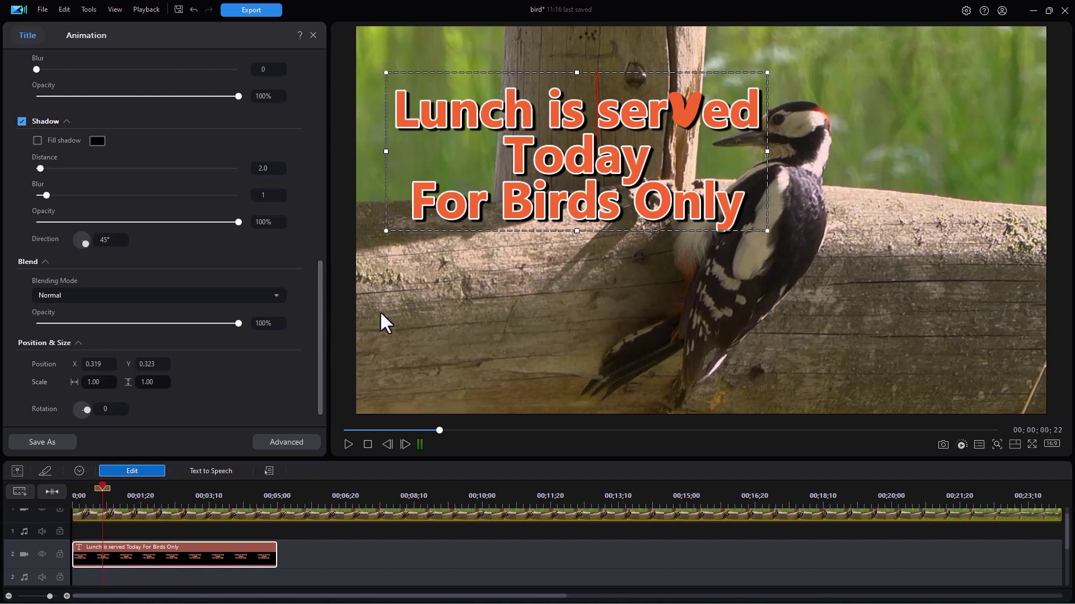
pyautogui.hotkey('ctrl', 'z')
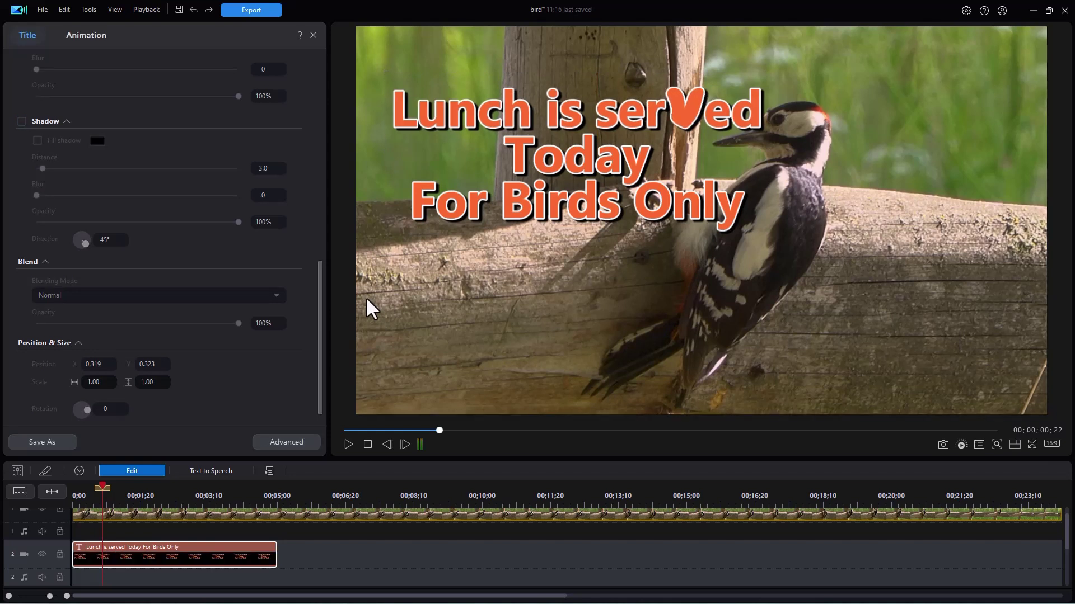
pyautogui.hotkey('ctrl', 'y')
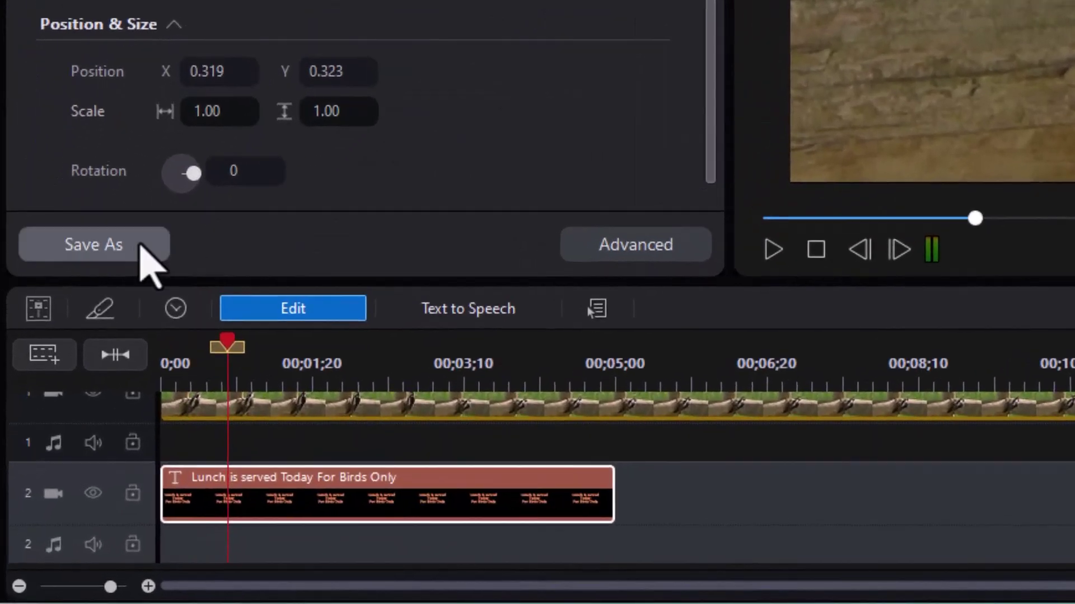
pyautogui.click(104, 241)
# - Save the styled title as a template named 000
pyautogui.click(117, 276)
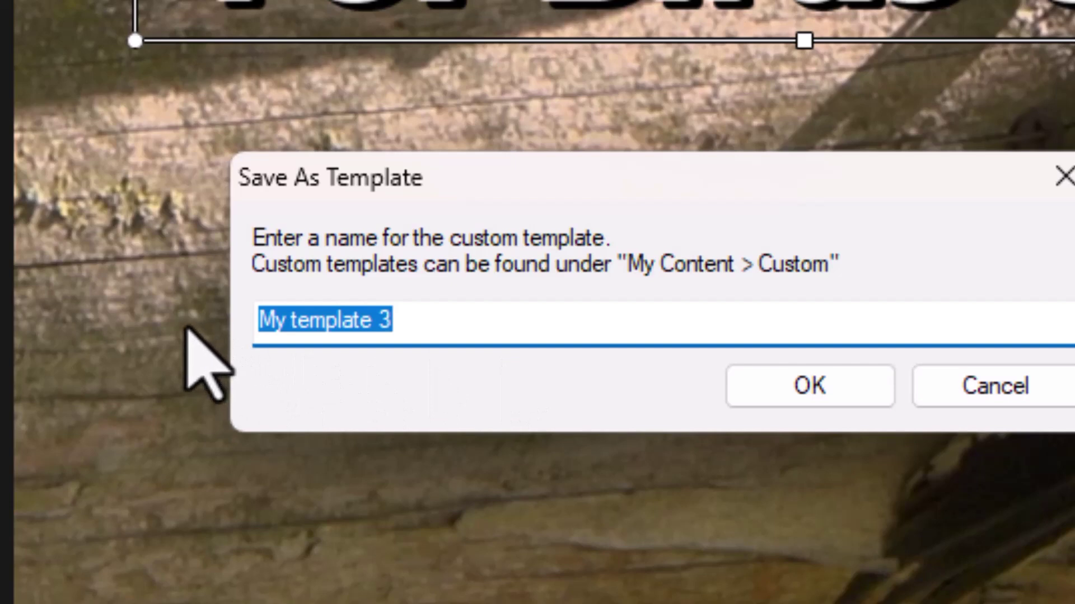
pyautogui.write('000')
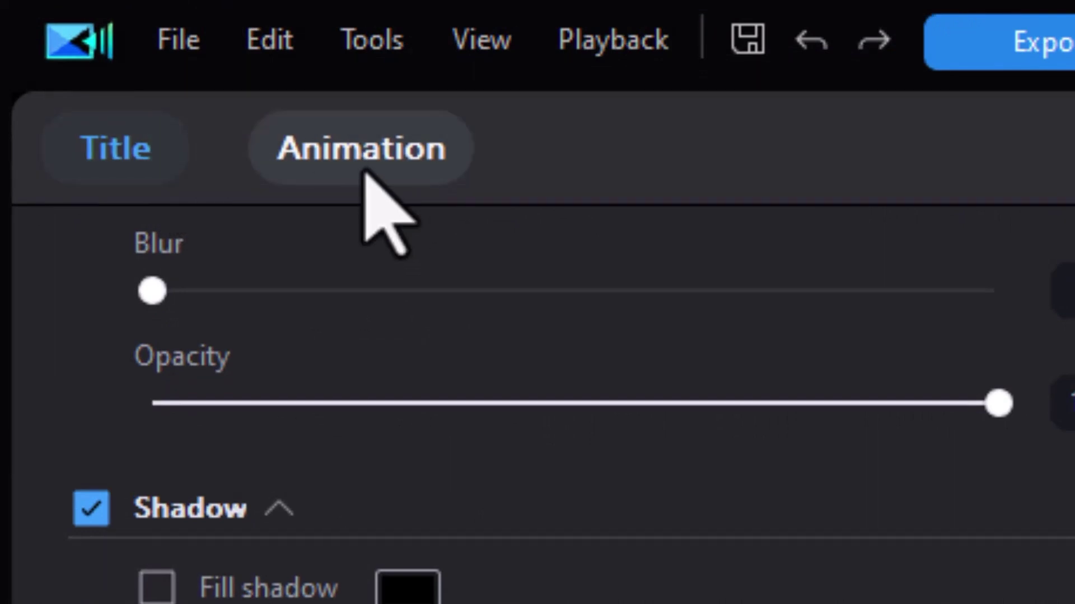
# - Review the Animation settings, then close the designer to see template 000 under Custom titles
pyautogui.click(366, 172)
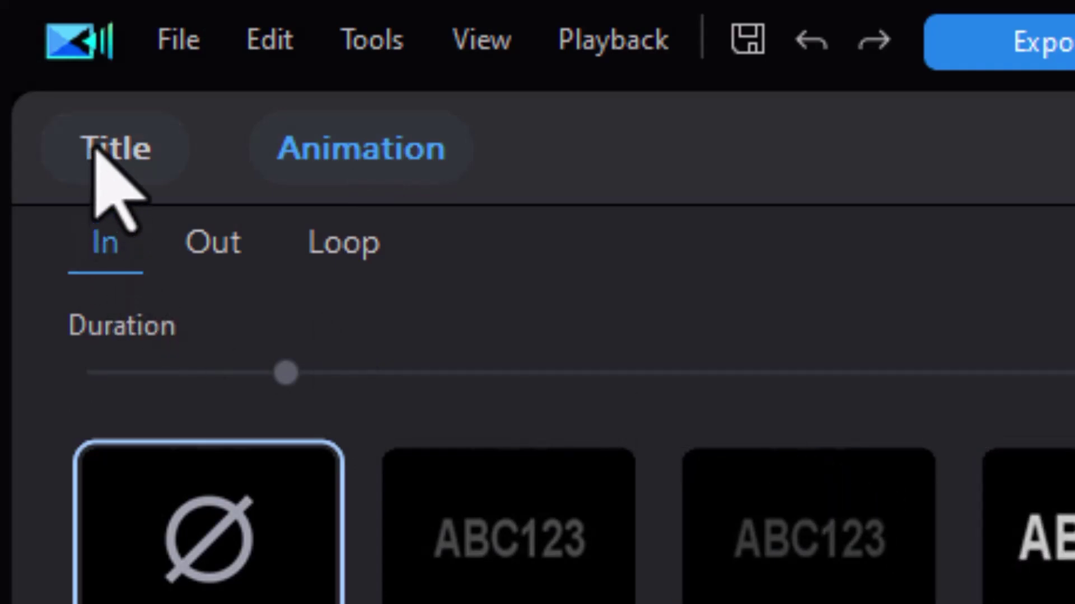
pyautogui.click(96, 156)
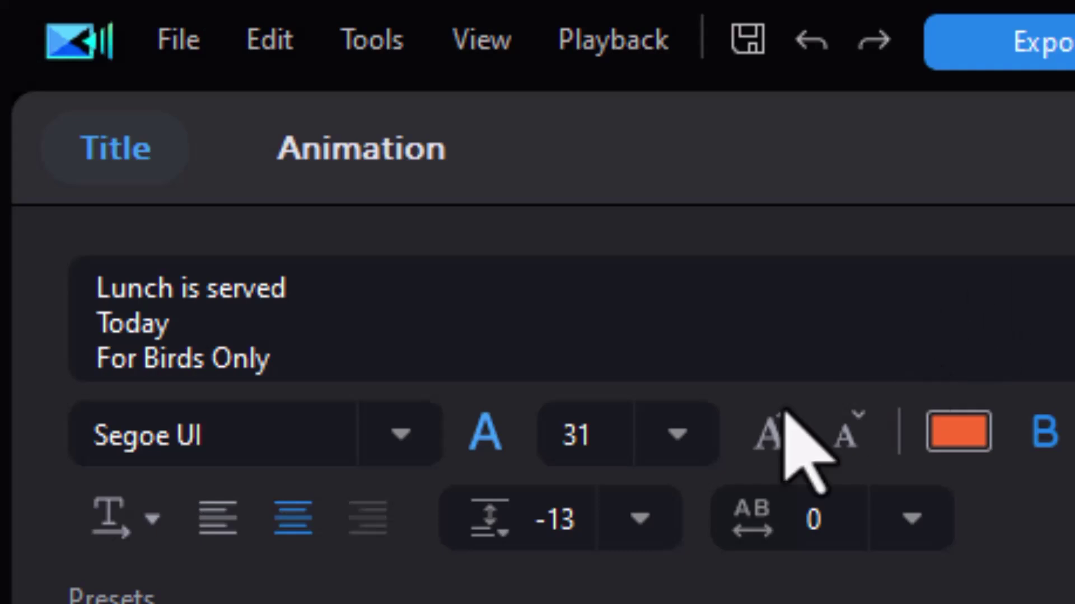
pyautogui.click(785, 582)
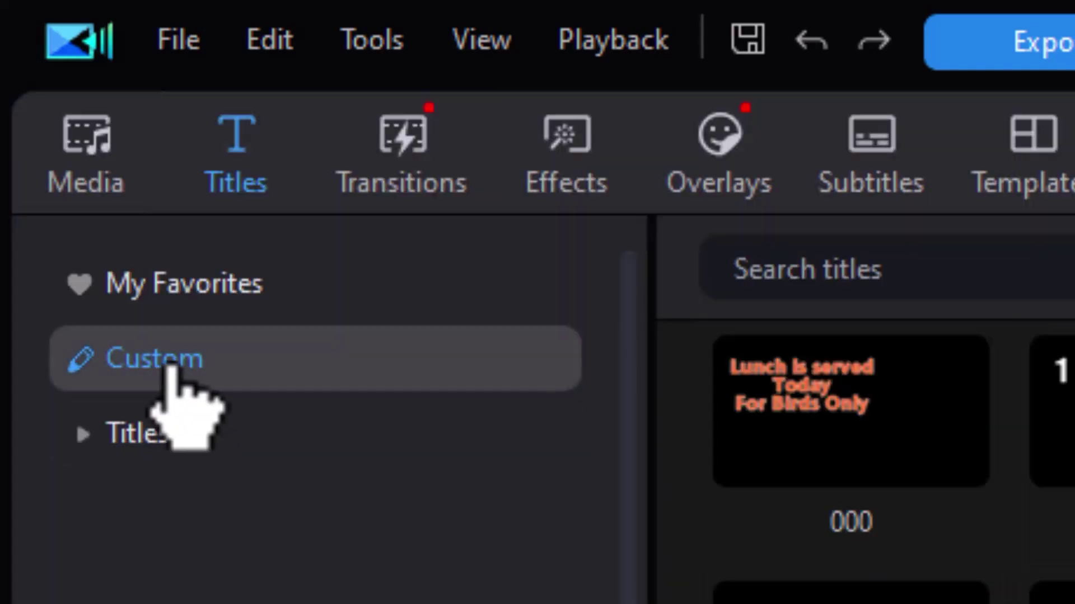